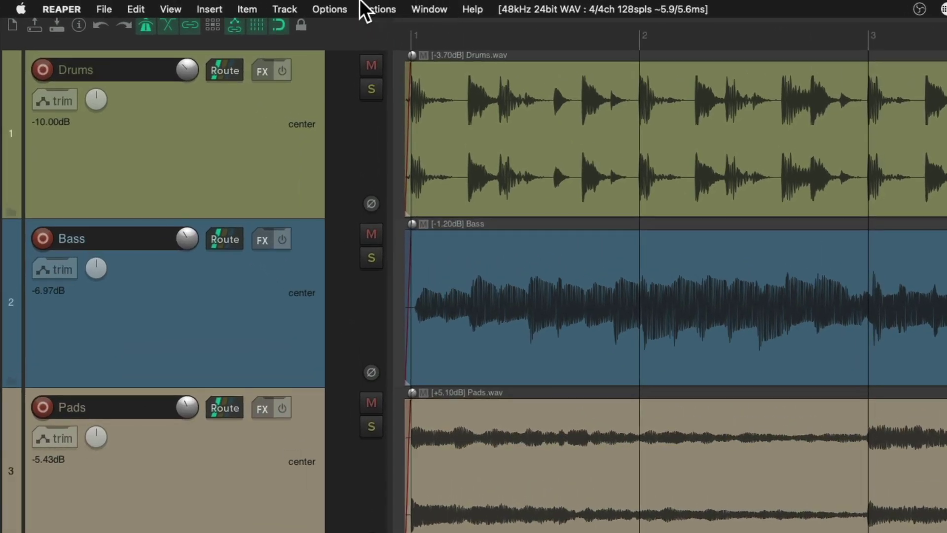
Look through the Options menu and close it without choosing anything
left_click(336, 6)
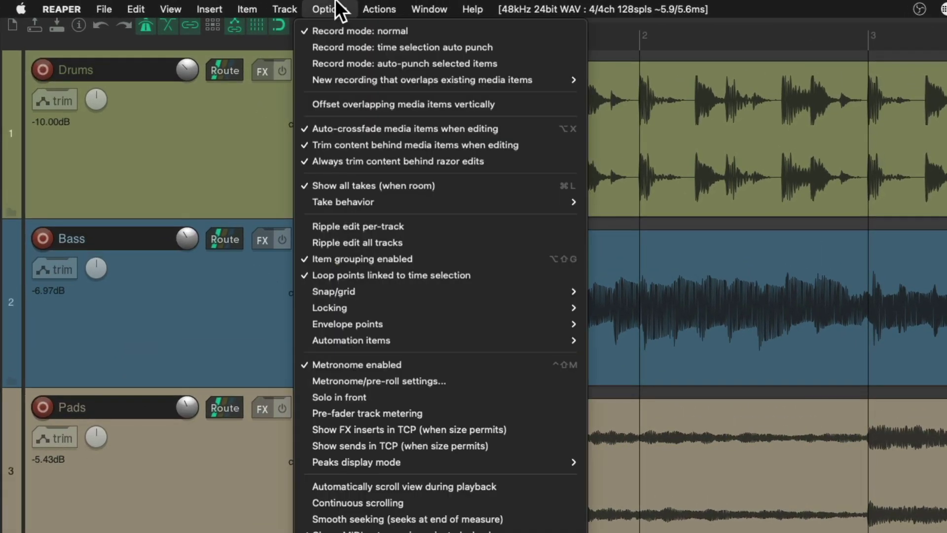
mouse_move(234, 1)
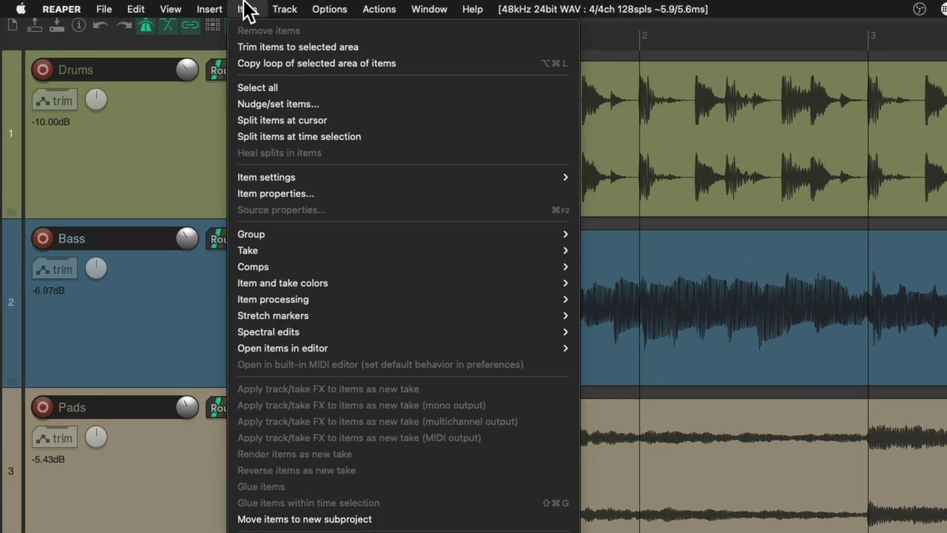
mouse_move(368, 2)
mouse_move(336, 2)
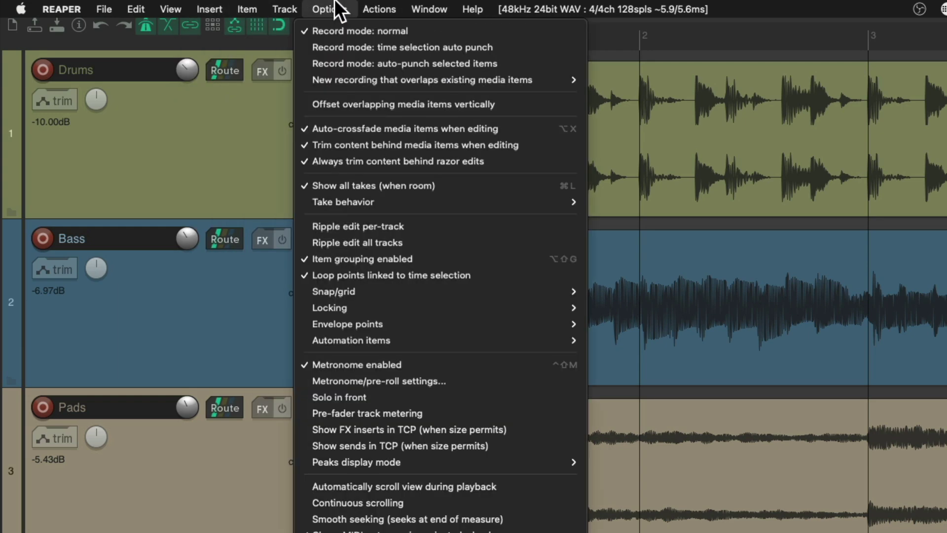
left_click(592, 244)
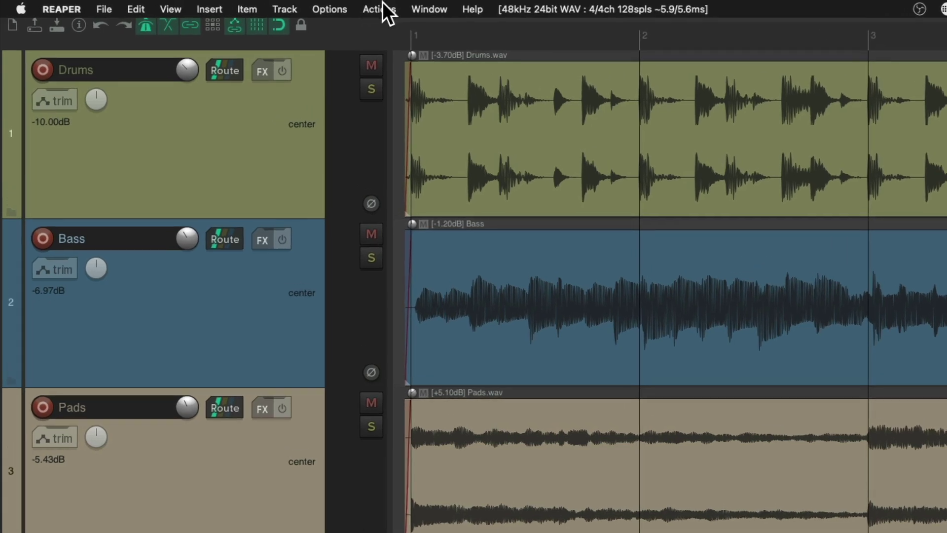
Open the Actions menu's Show action list... and bring the Actions menu up again
left_click(383, 9)
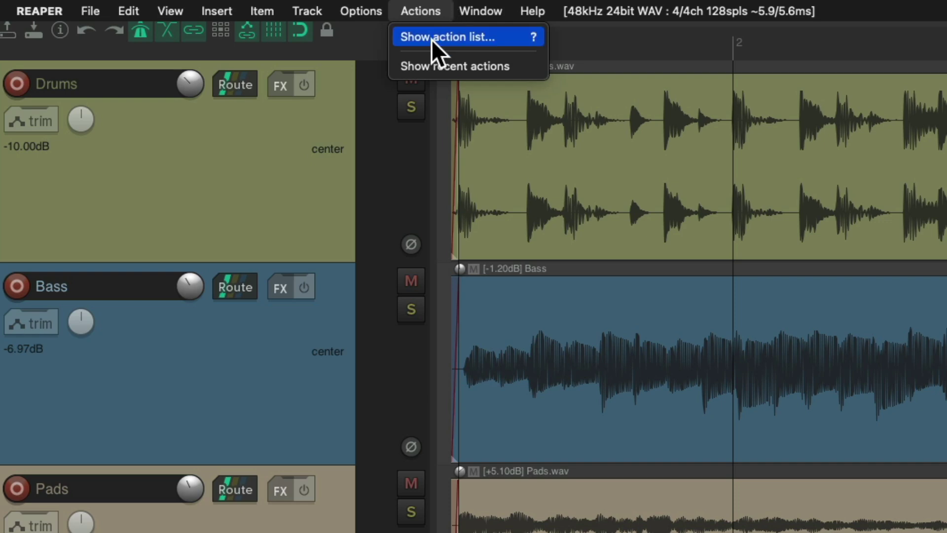
left_click(404, 44)
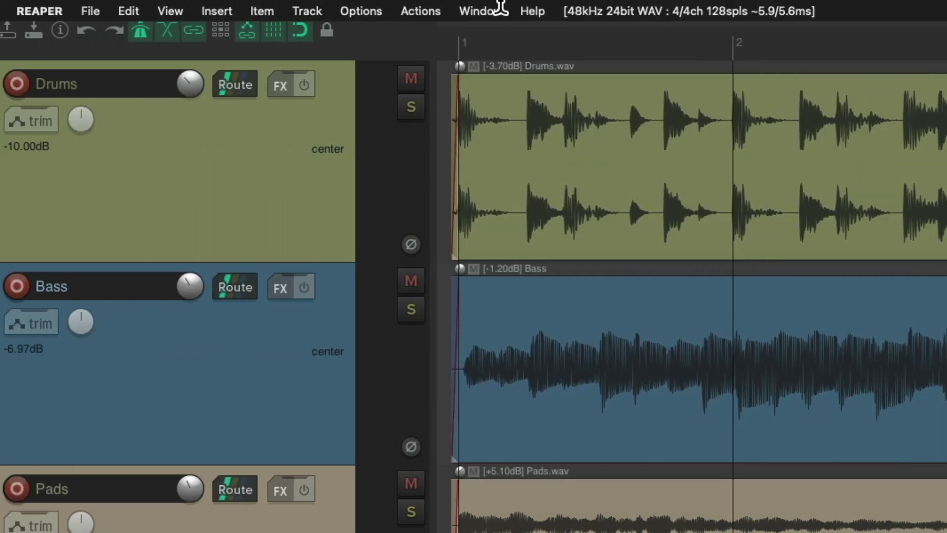
left_click(442, 3)
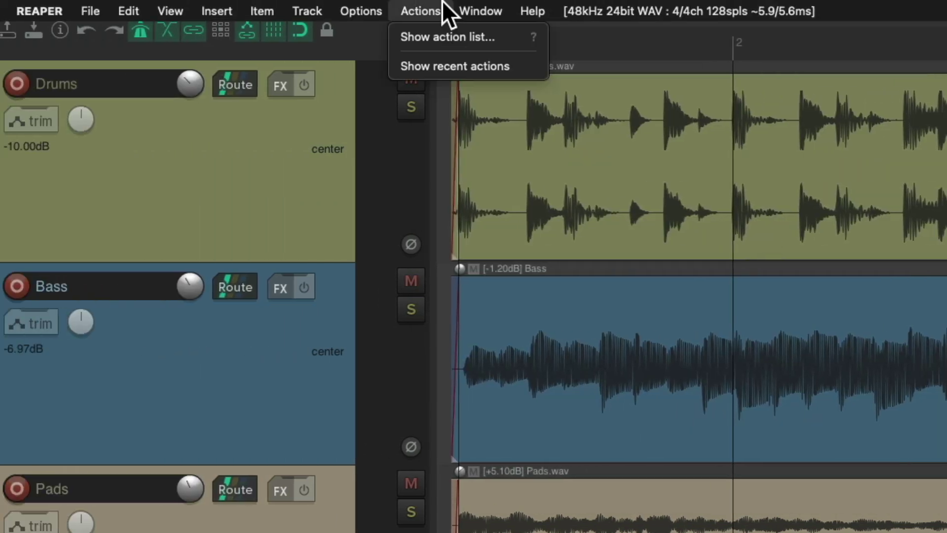
Filter actions for 'menu', run Menu: Customize..., load Main actions (&Actions) and start Retitle
left_click(436, 32)
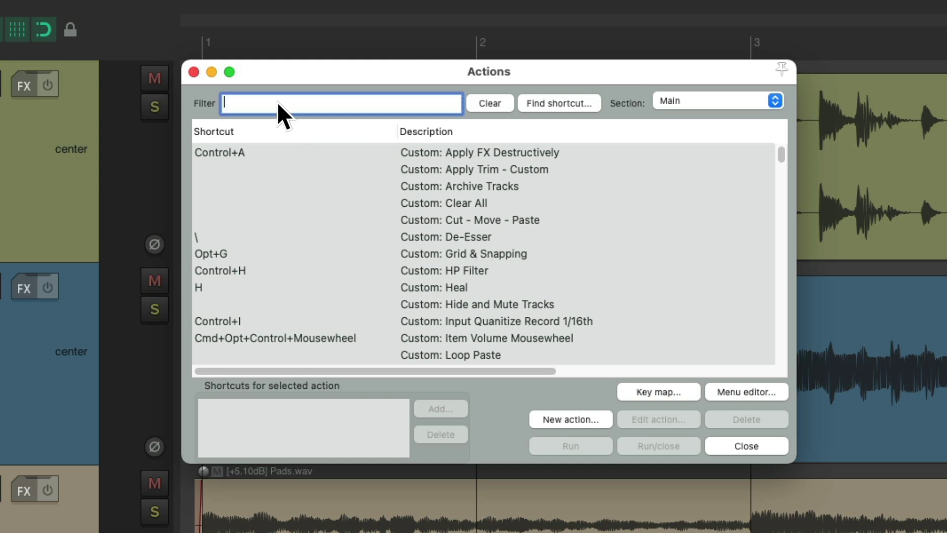
type("menu")
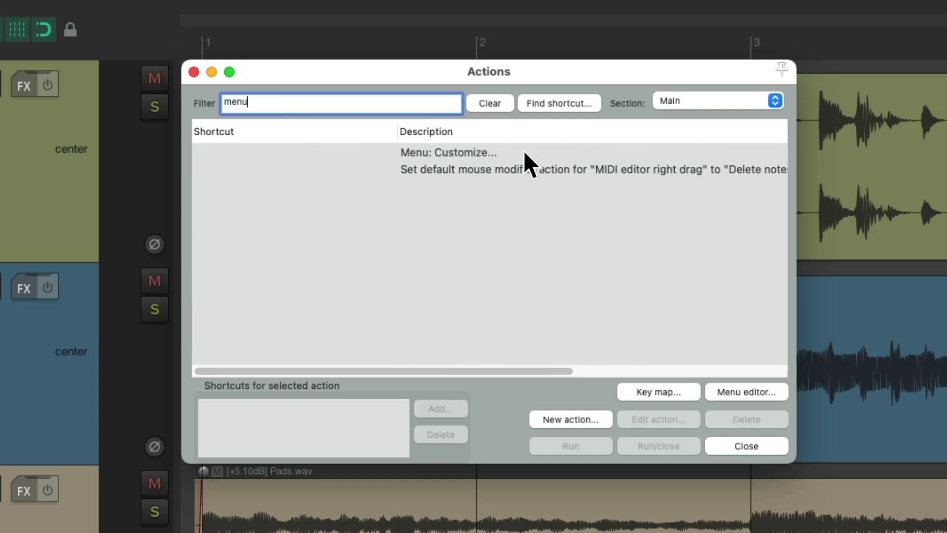
left_click(526, 152)
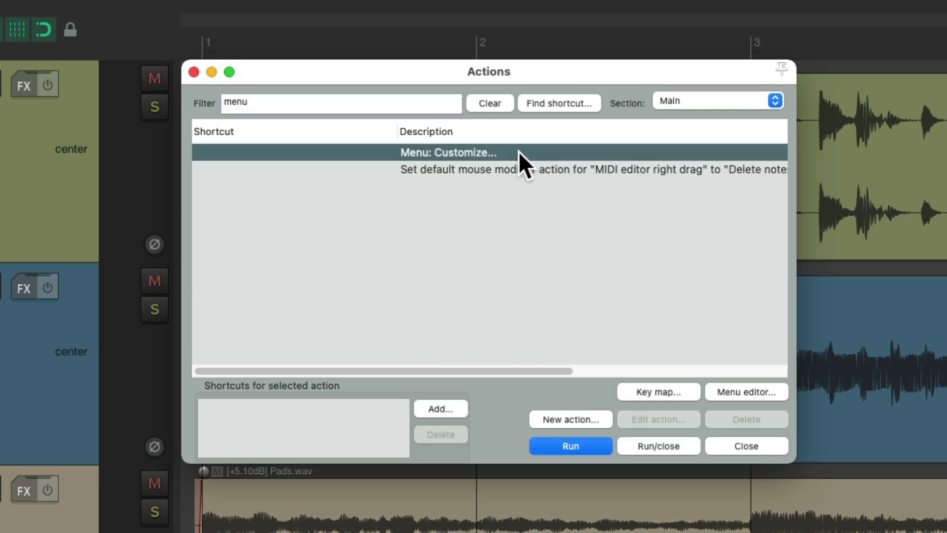
double_click(519, 152)
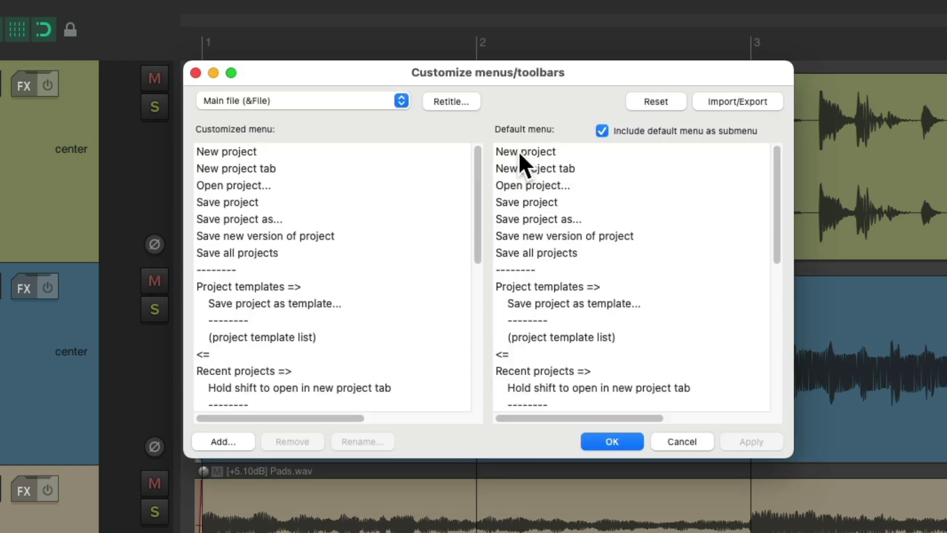
left_click(371, 103)
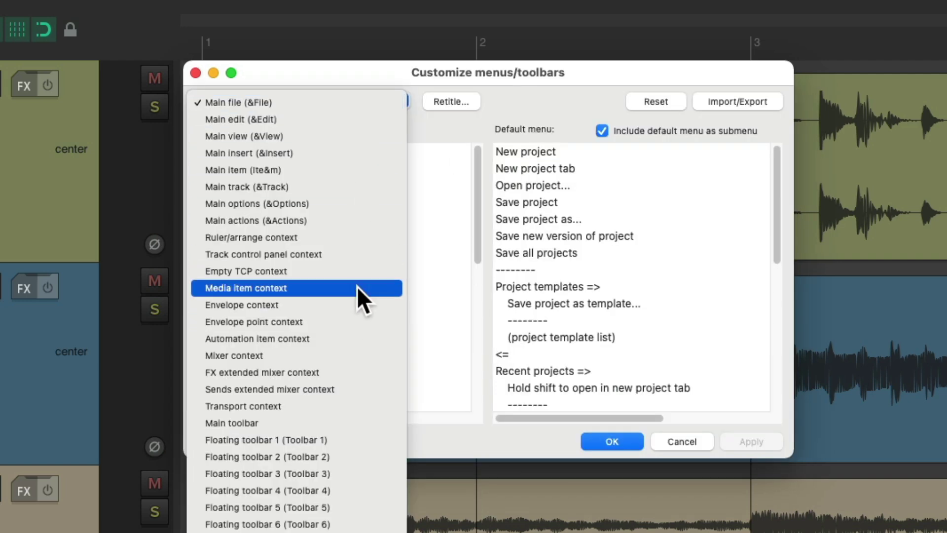
left_click(354, 220)
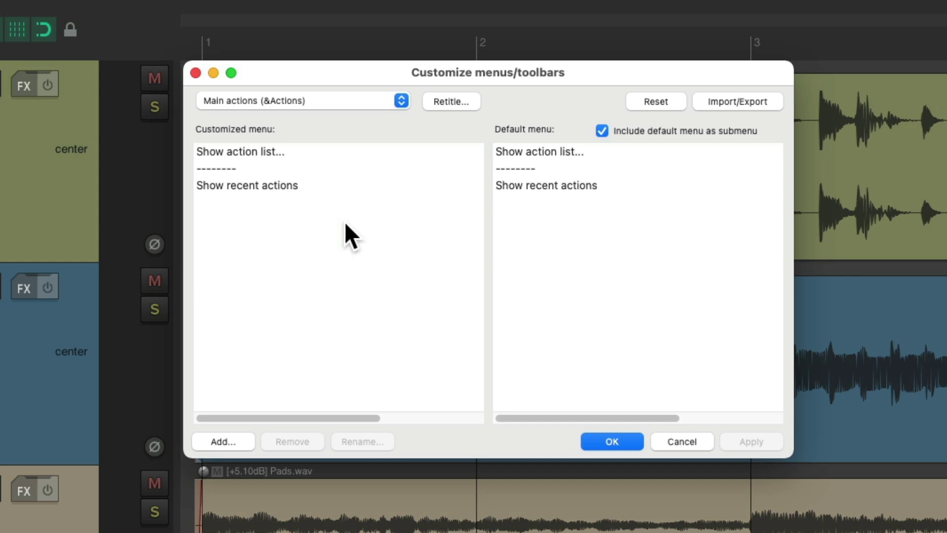
left_click(471, 102)
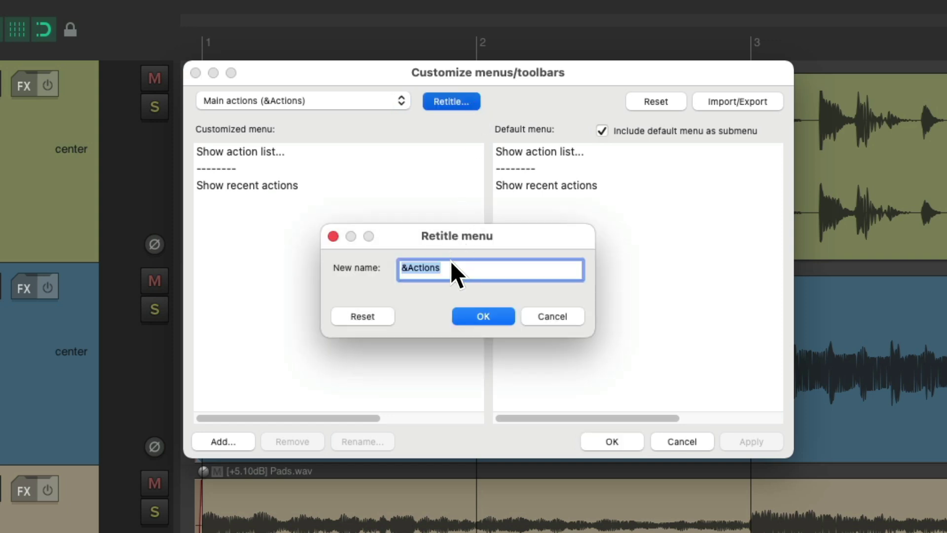
Retitle the menu to 'My Favorites', then rerun Menu: Customize... from its action list
type("My Favorites")
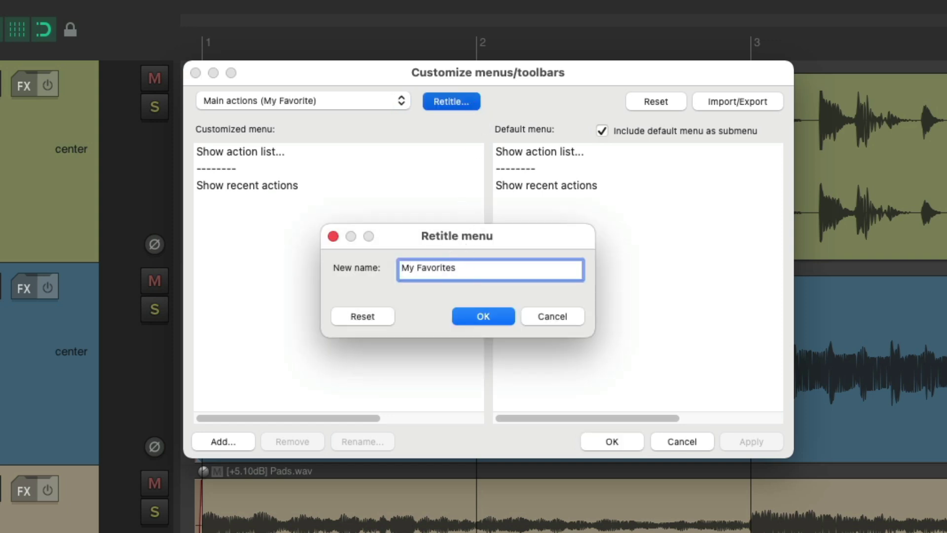
key("Return")
key("Return")
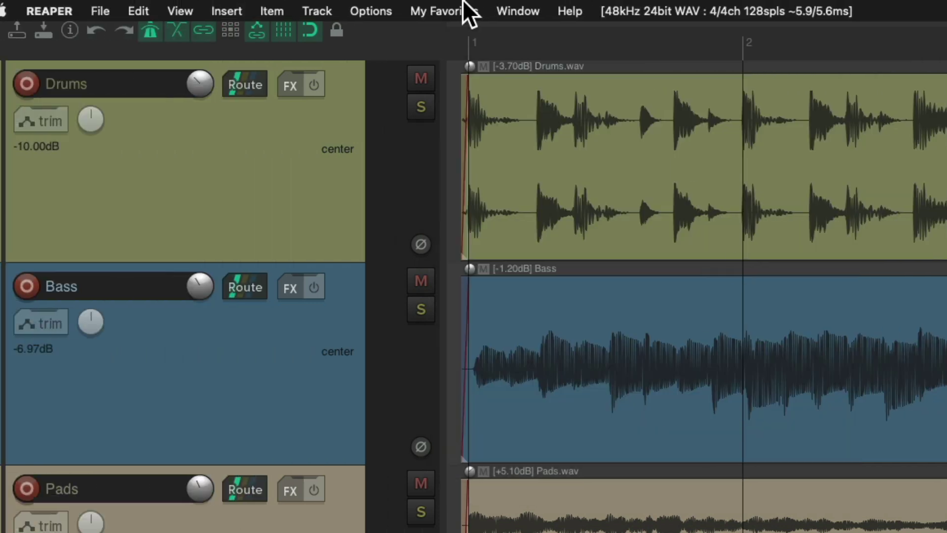
left_click(464, 5)
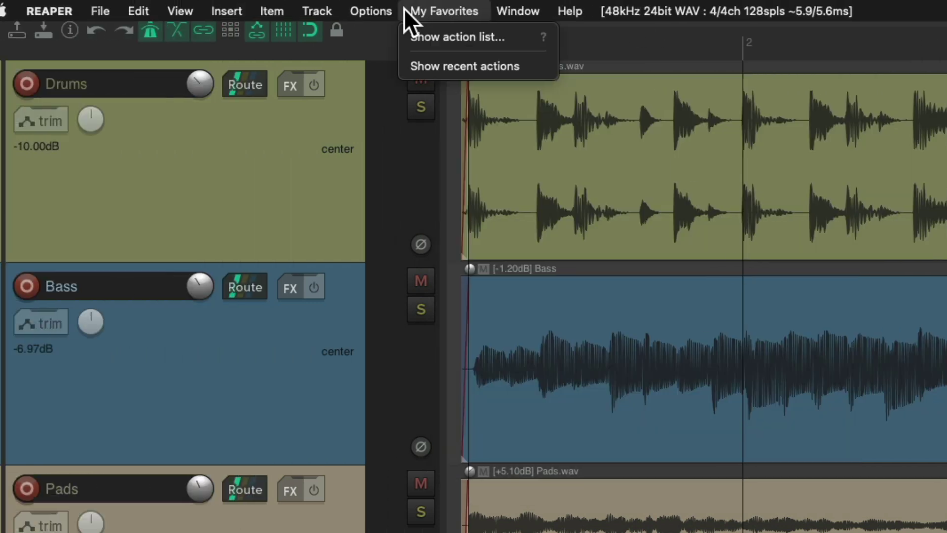
left_click(408, 35)
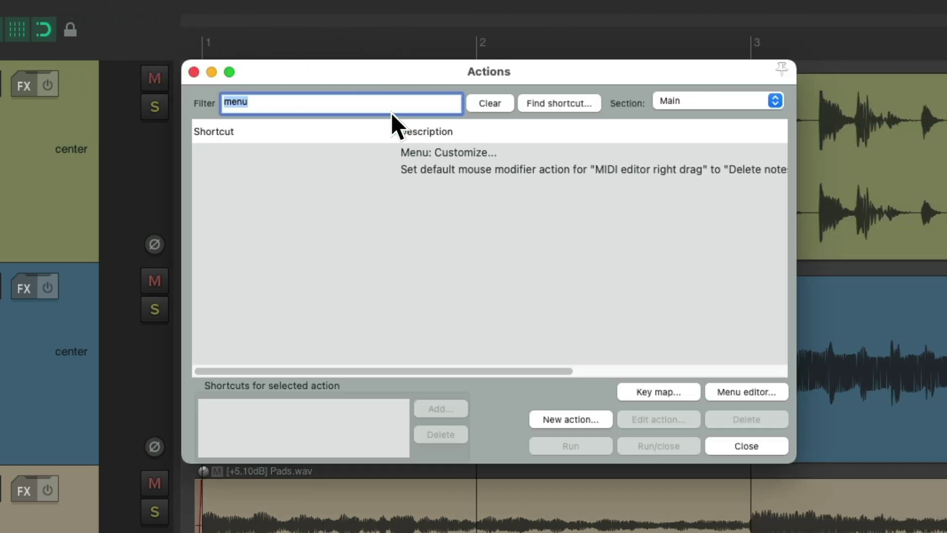
left_click(597, 153)
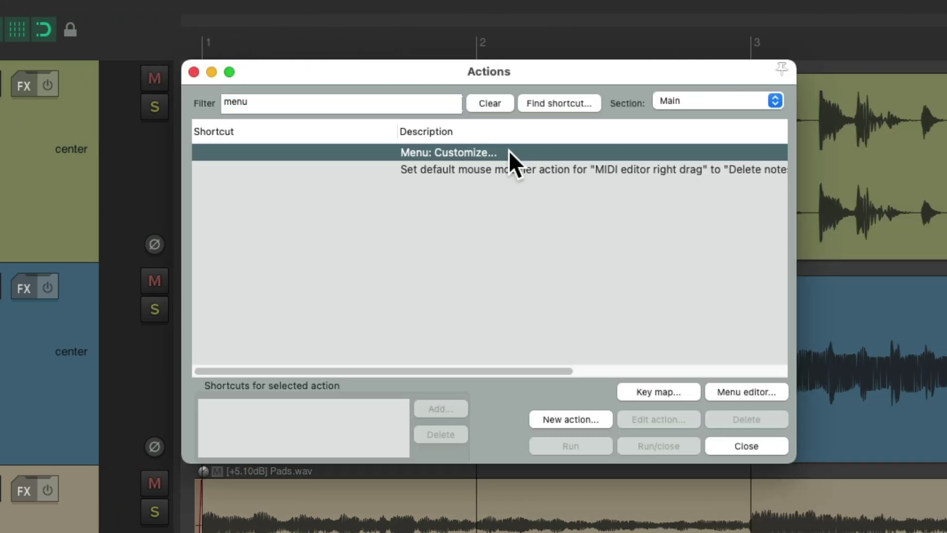
double_click(508, 152)
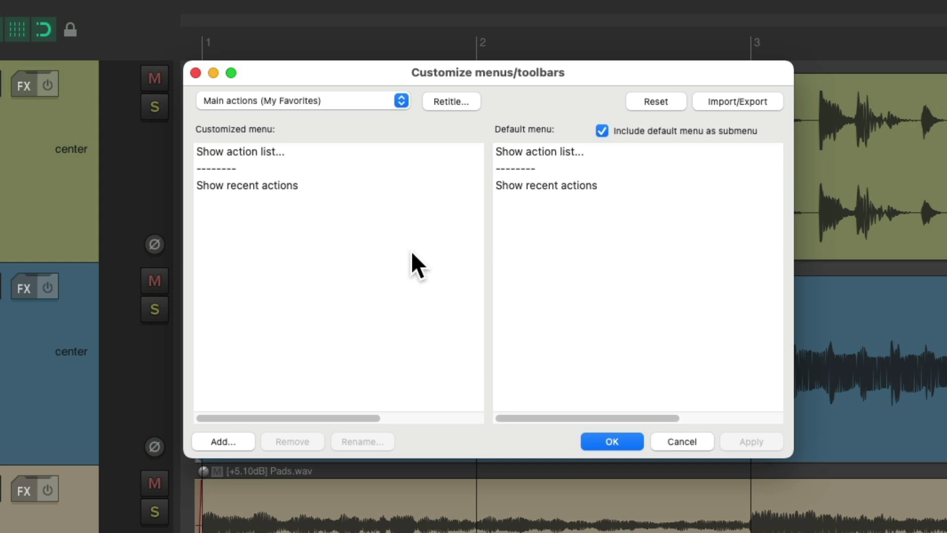
Insert the Menu: Customize... action into My Favorites and move it to the top
right_click(321, 221)
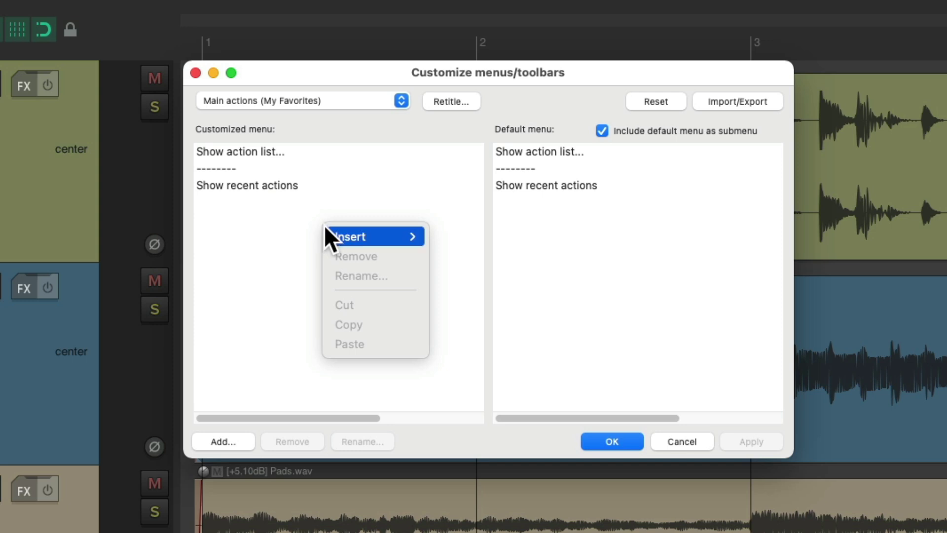
mouse_move(334, 233)
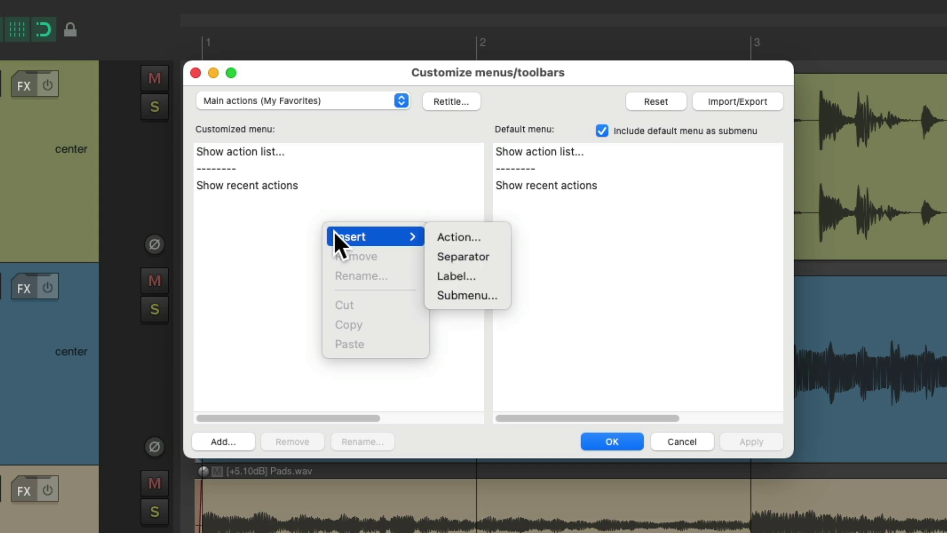
left_click(495, 236)
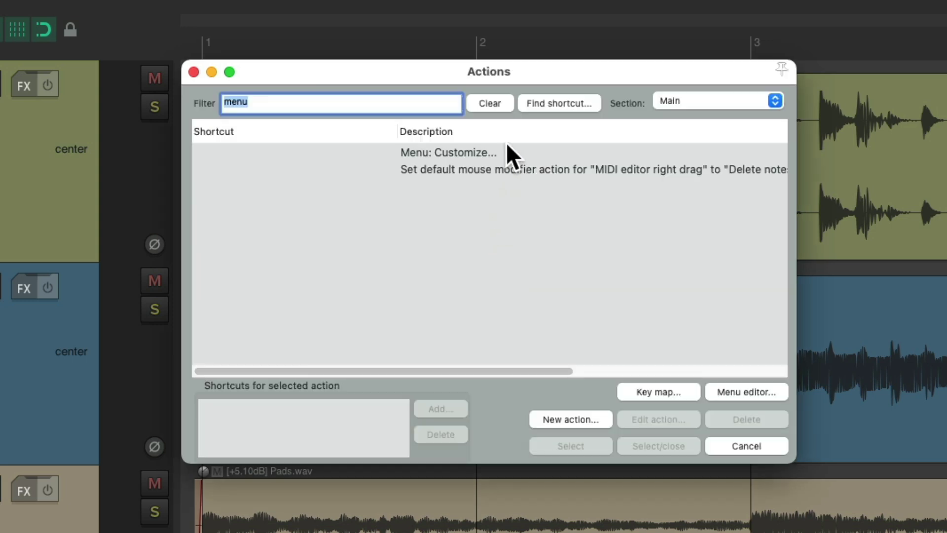
left_click(515, 151)
double_click(516, 151)
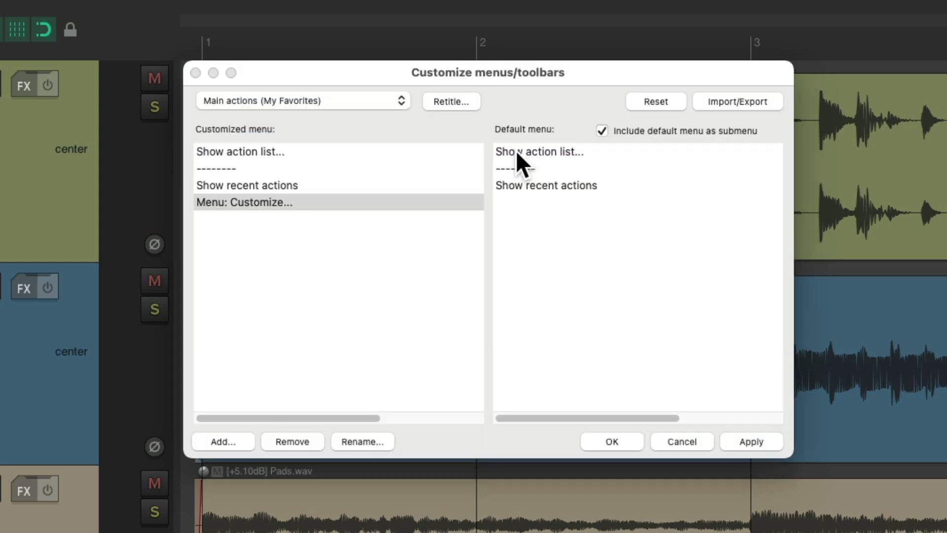
left_click_drag(322, 197, 320, 156)
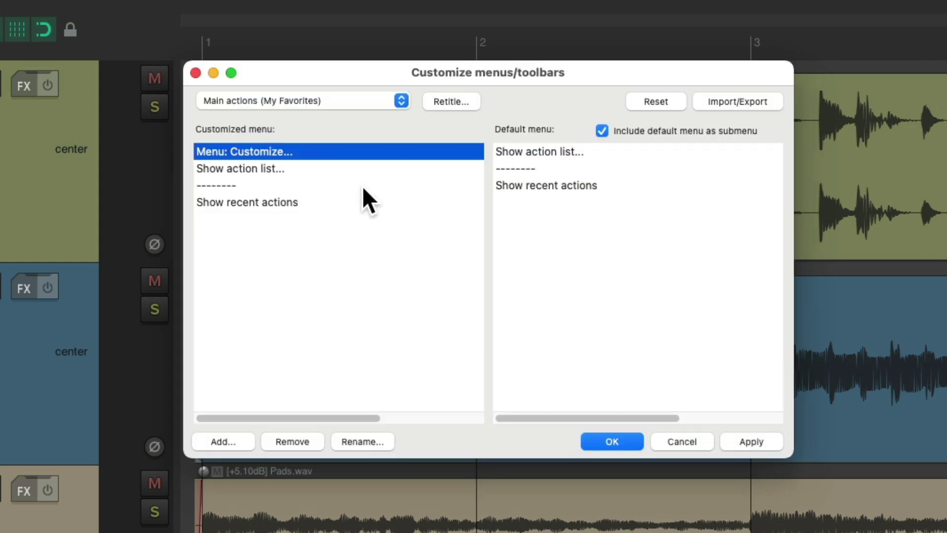
Delete Show action list..., the separator and Show recent actions from the menu
left_click(332, 169)
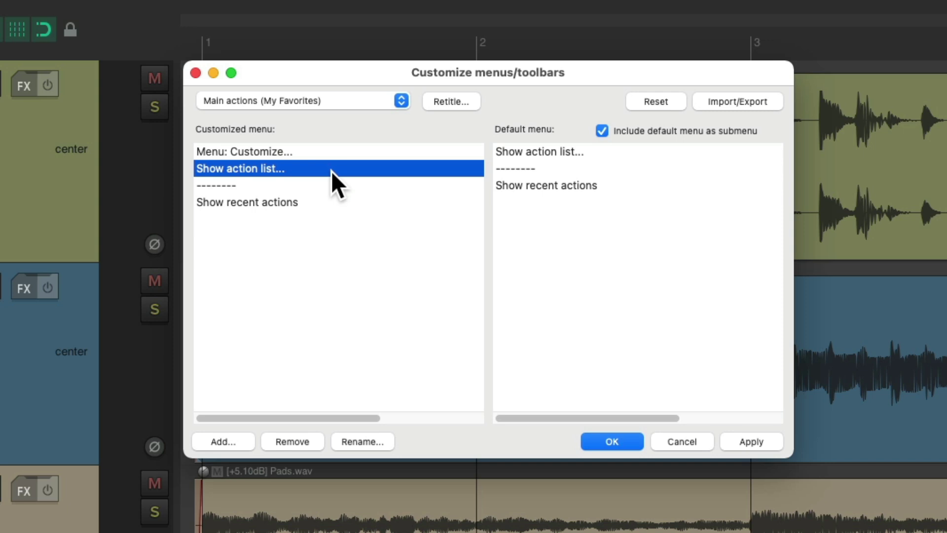
key("Delete")
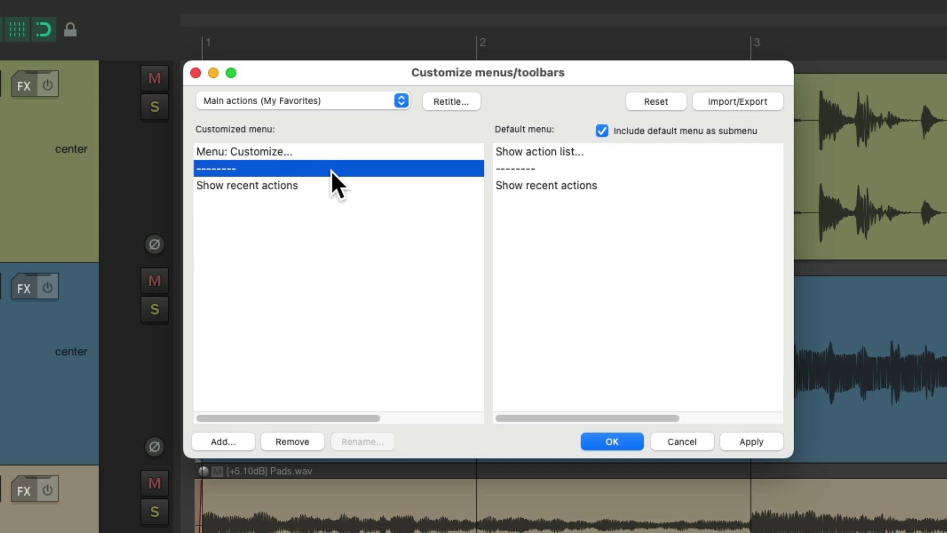
key("Delete")
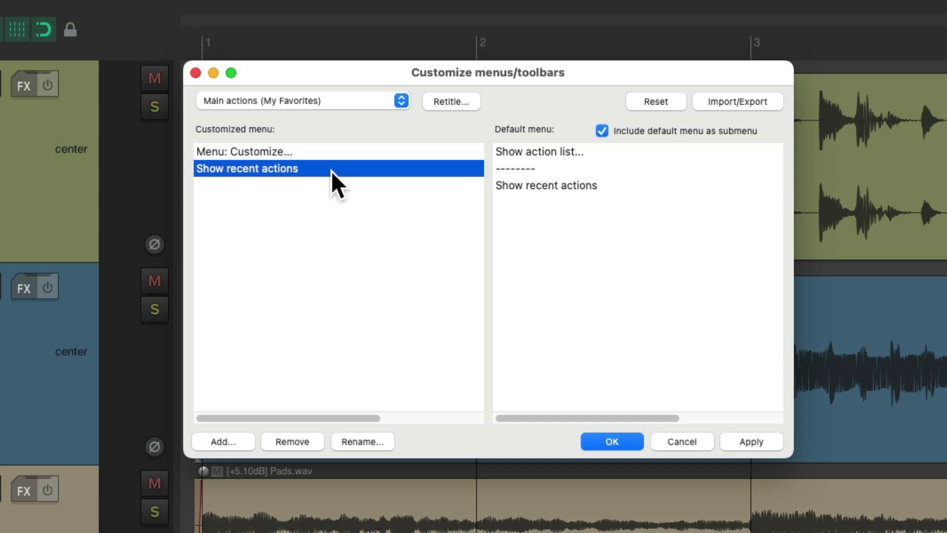
key("Delete")
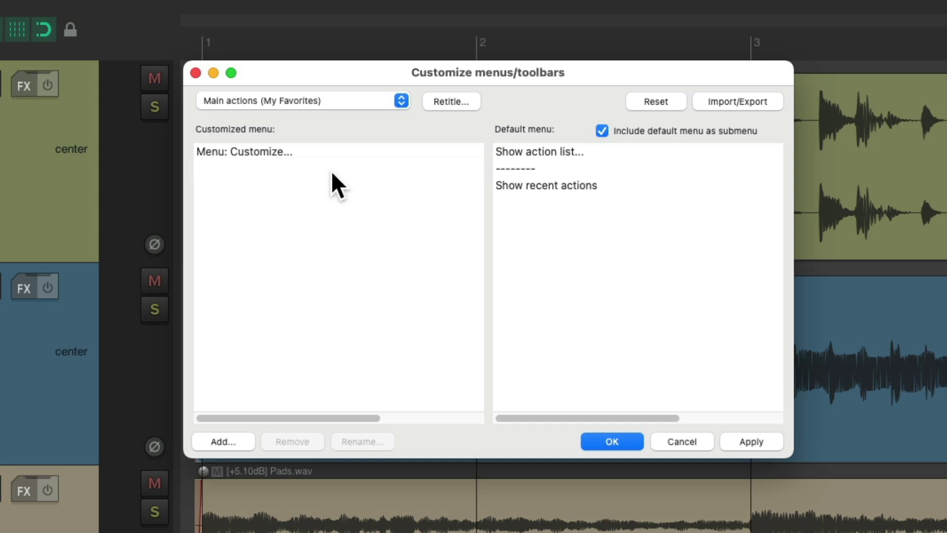
Rename the Menu: Customize... entry to 'Customize Menu...' and close the customization window
left_click(304, 153)
right_click(304, 153)
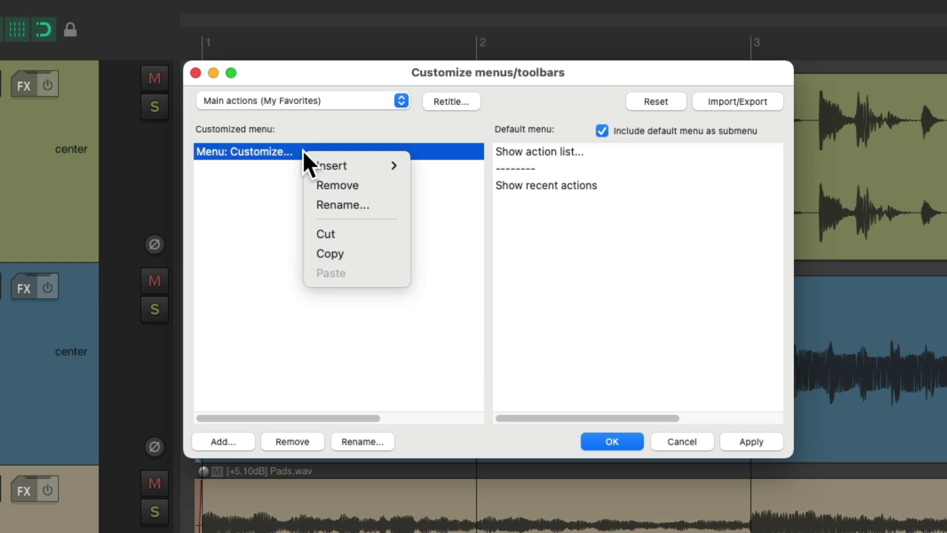
left_click(312, 203)
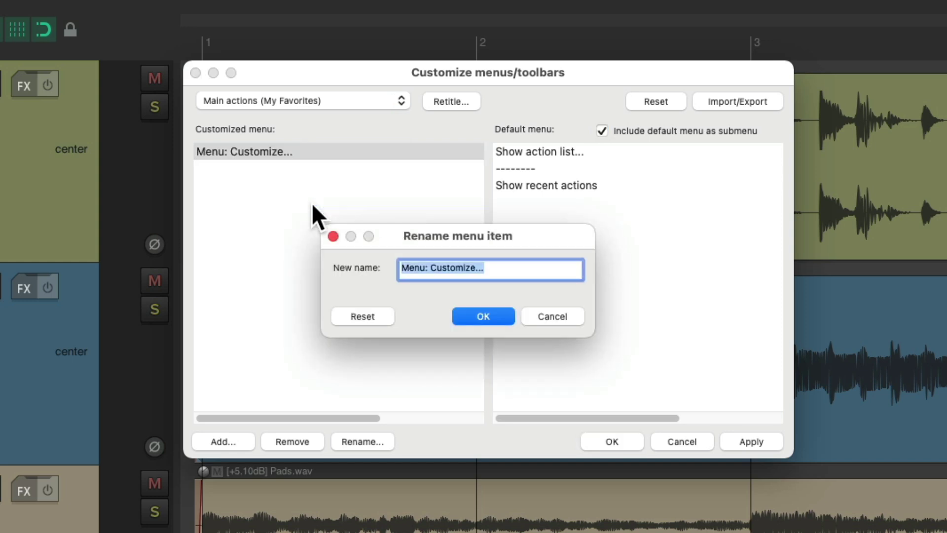
type("Customize Menu...")
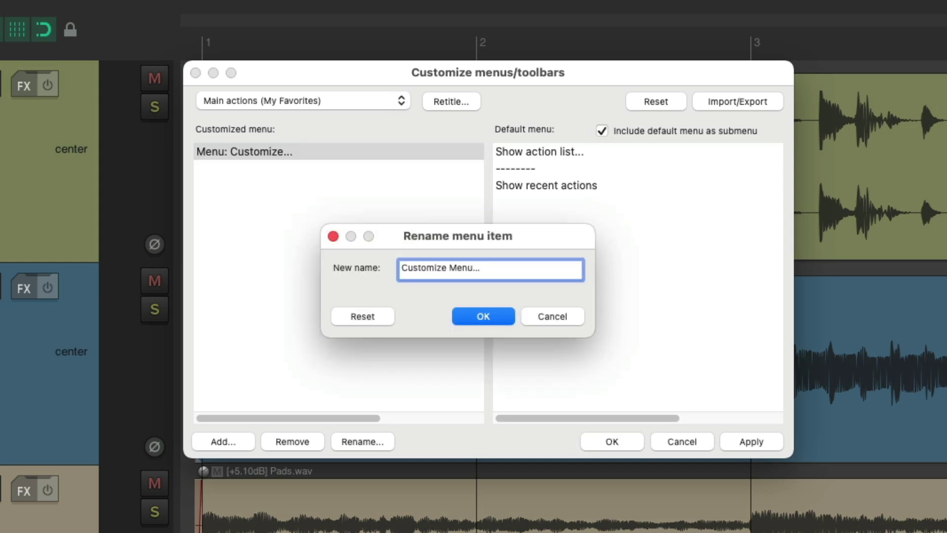
key("Return")
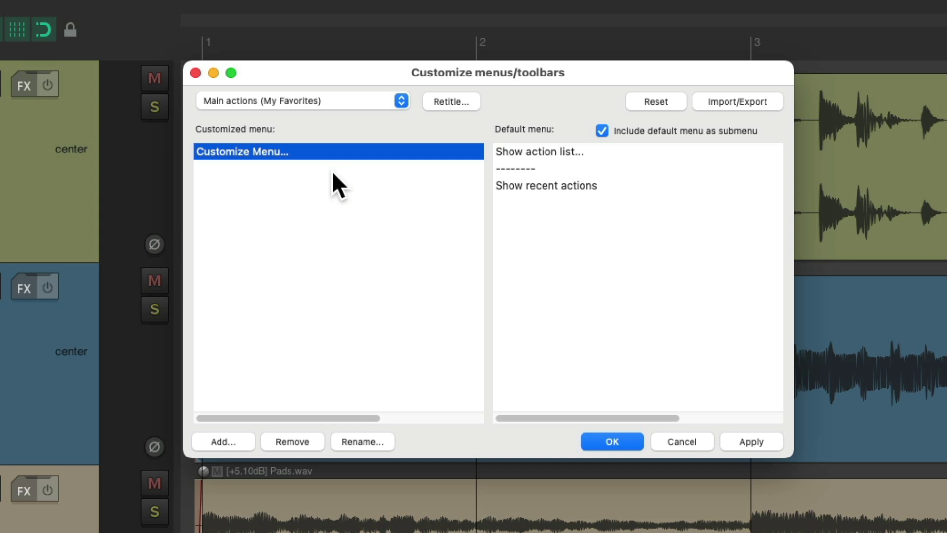
key("Return")
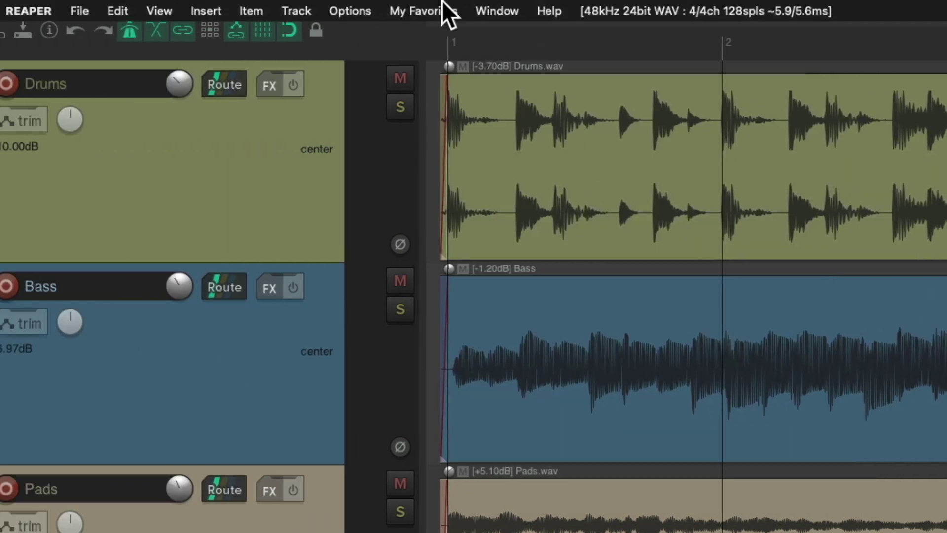
Choose Customize Menu... from the My Favorites menu
left_click(436, 6)
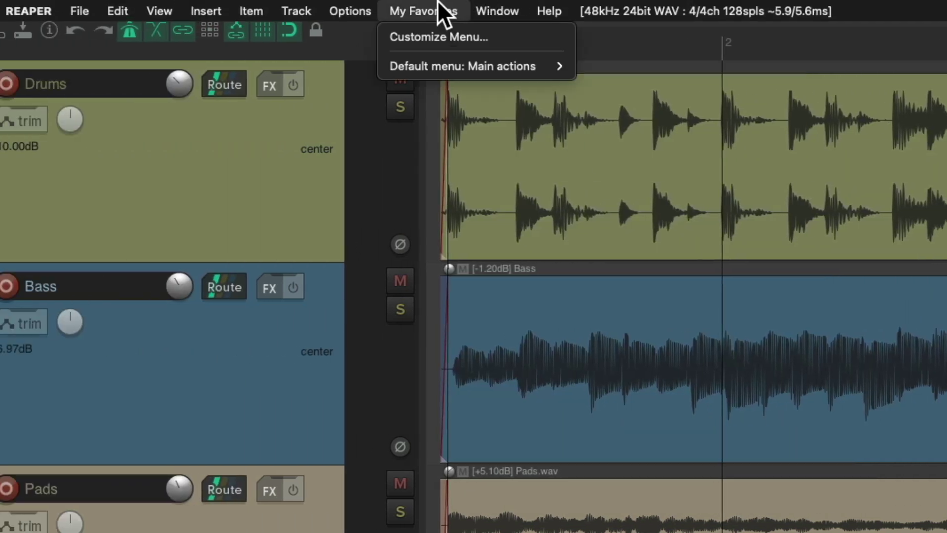
left_click(382, 37)
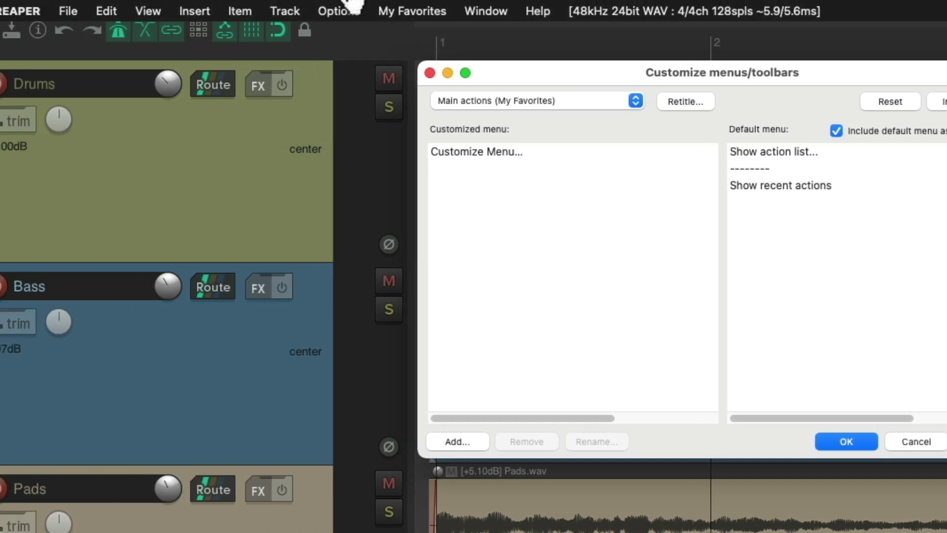
Insert the Options: Pre-fader track metering action, found by filtering 'pre fader', into My Favorites
left_click(103, 11)
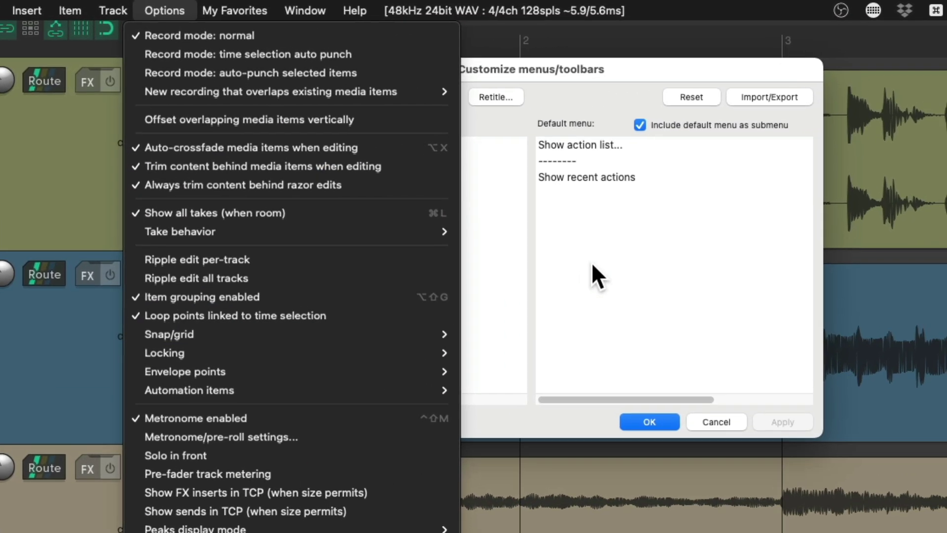
left_click(701, 246)
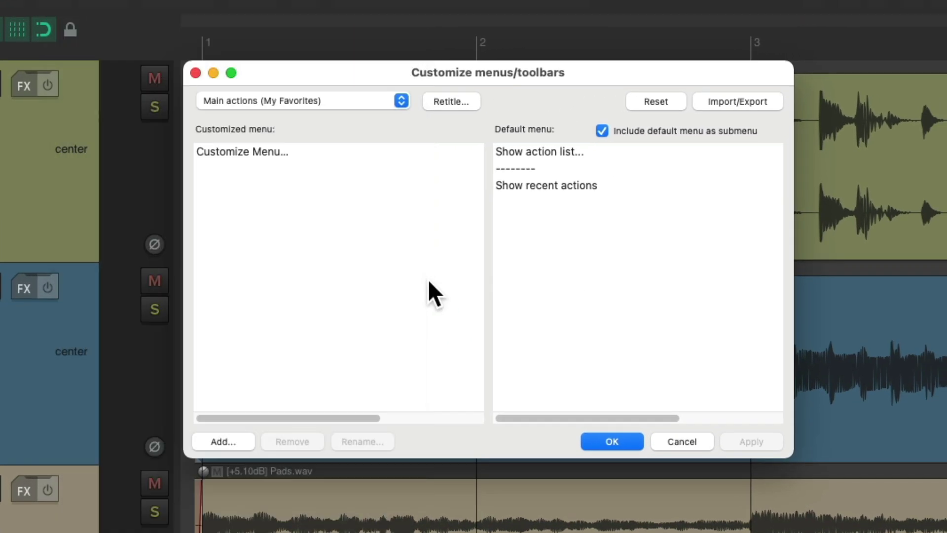
right_click(333, 189)
mouse_move(352, 208)
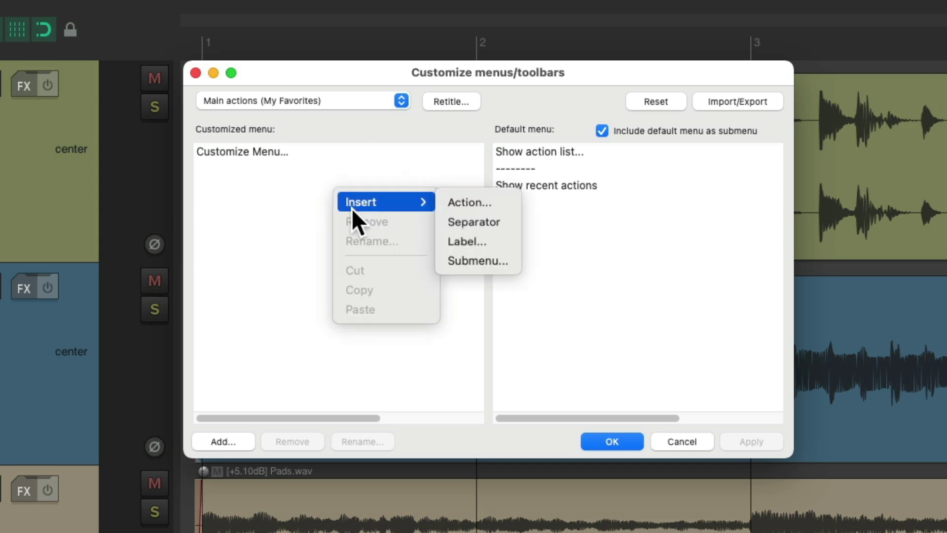
left_click(489, 202)
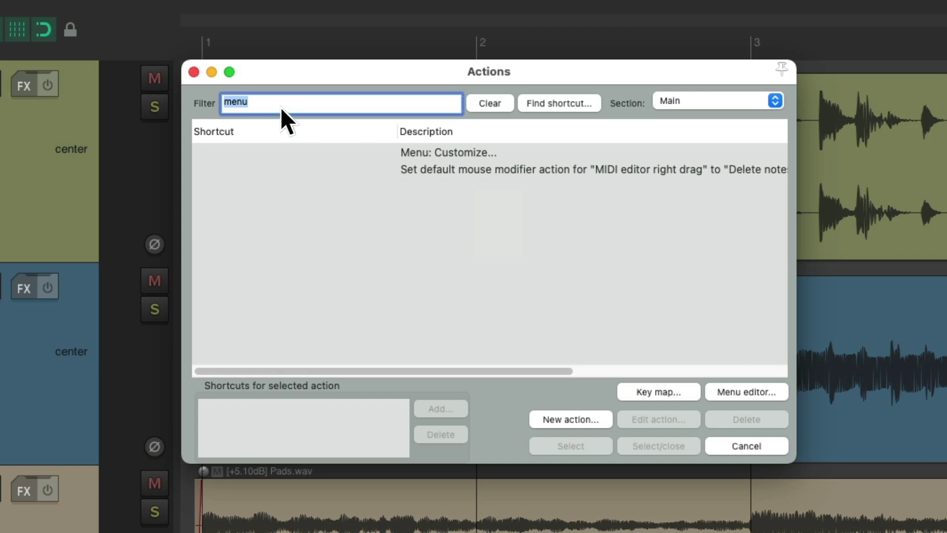
type("pre fader")
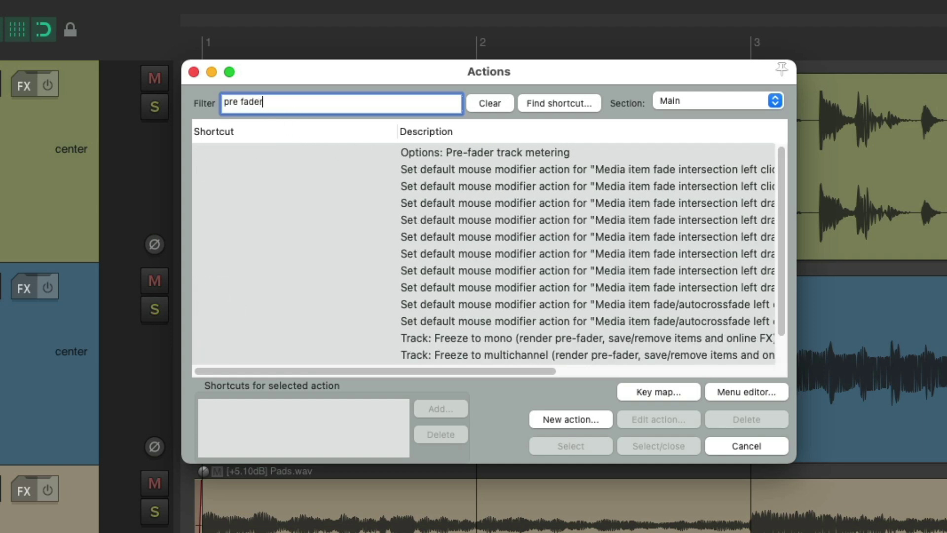
left_click(565, 151)
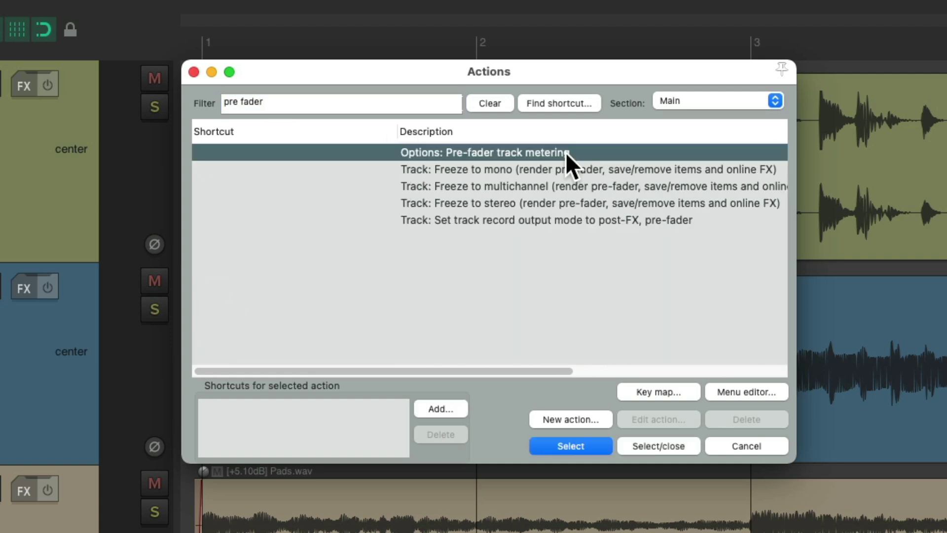
double_click(508, 152)
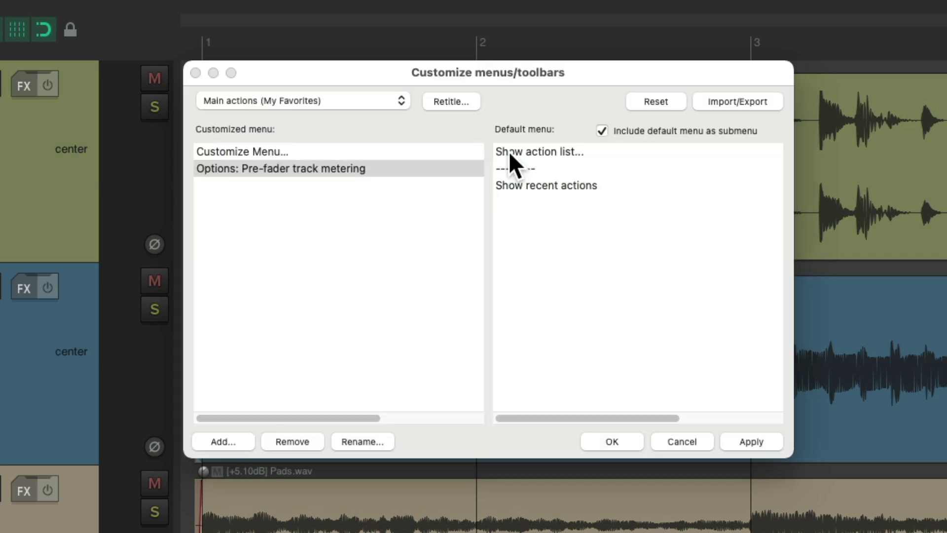
Move Pre-fader track metering above Customize Menu..., drop its Options prefix, and close
left_click_drag(338, 167, 336, 155)
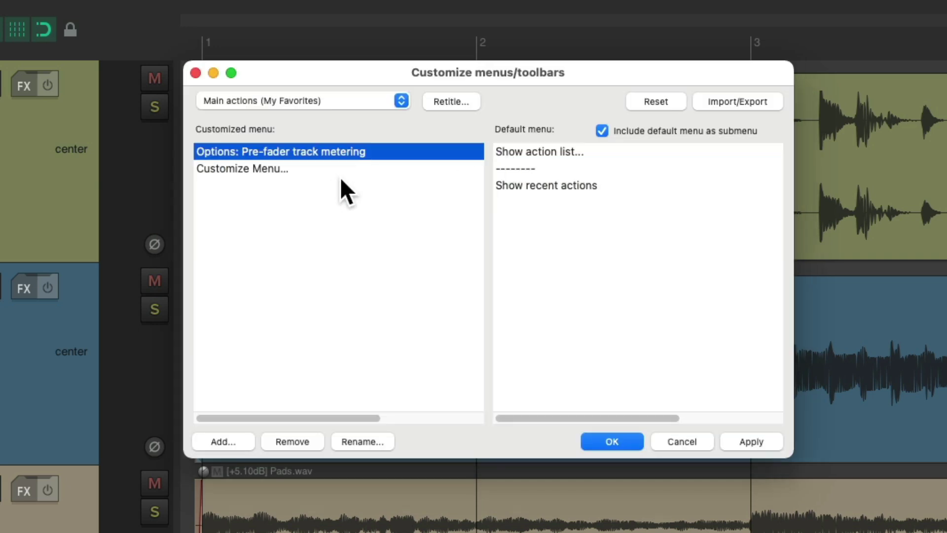
right_click(315, 147)
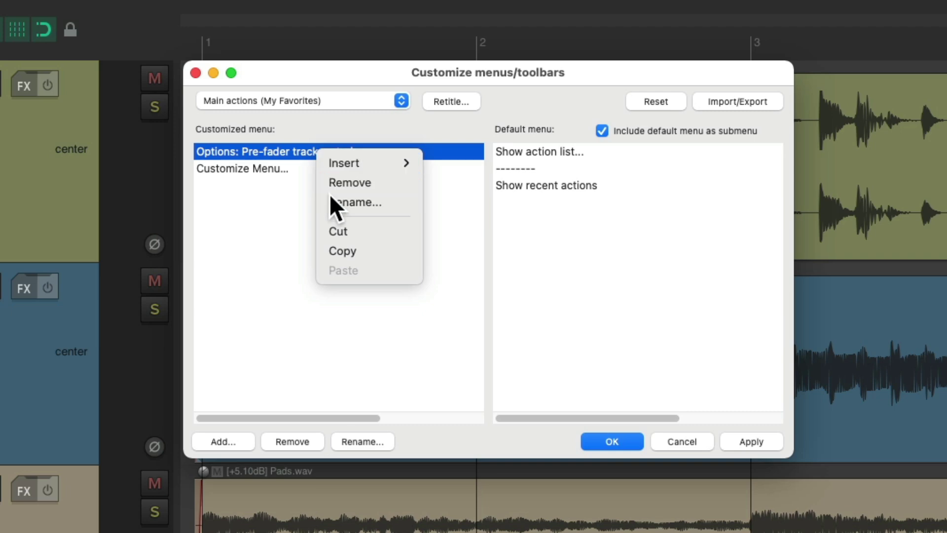
left_click(345, 202)
key("BackSpace")
key("BackSpace")
key("BackSpace")
key("BackSpace")
key("BackSpace")
key("BackSpace")
key("BackSpace")
key("BackSpace")
key("BackSpace")
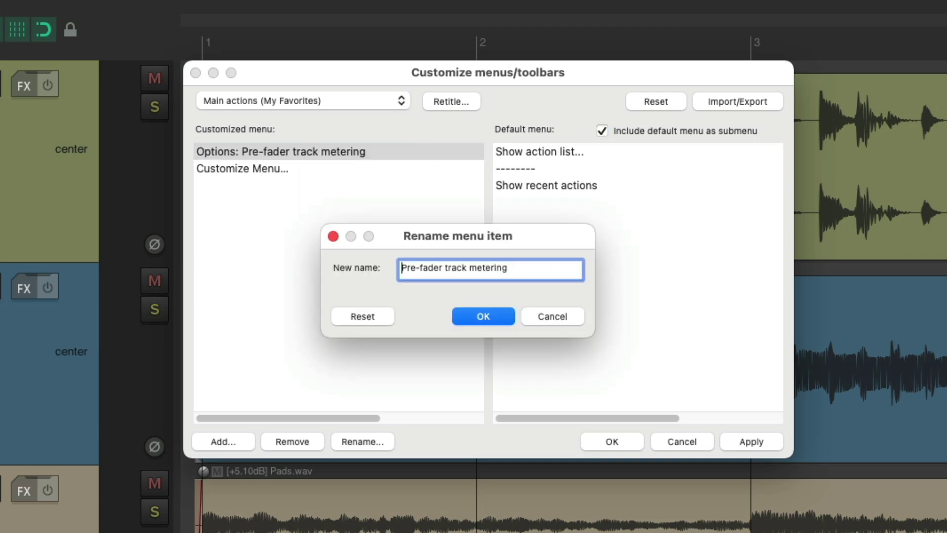
key("Return")
key("Return")
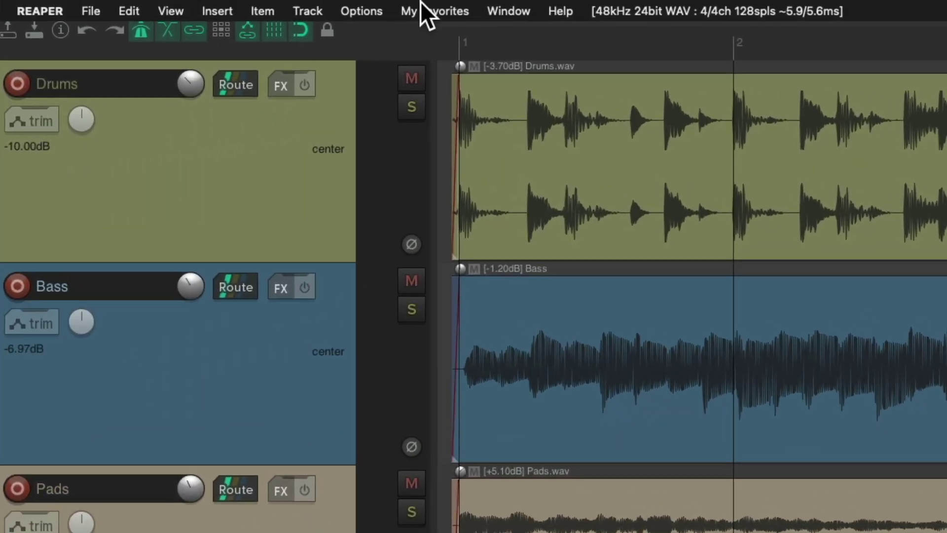
Toggle Pre-fader track metering on, off and on again from My Favorites, then choose Customize Menu...
left_click(419, 3)
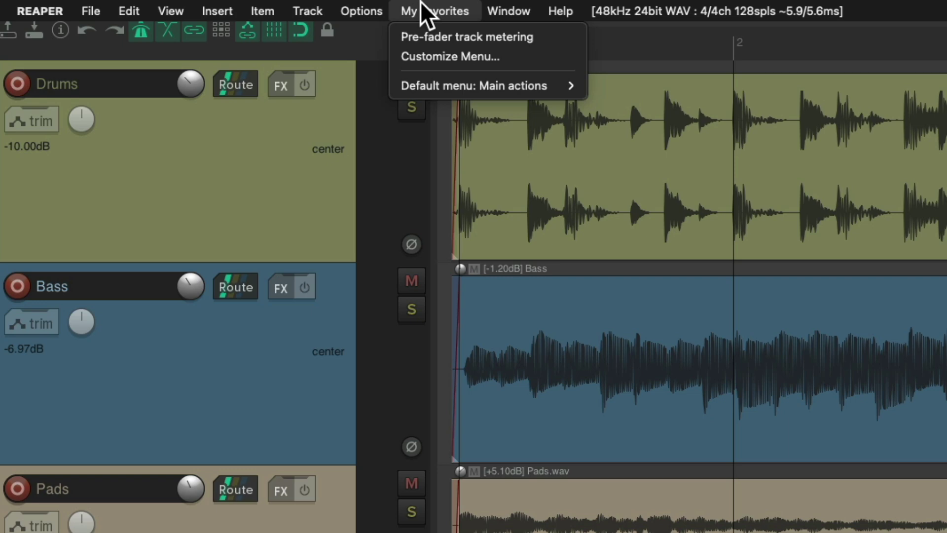
left_click(401, 39)
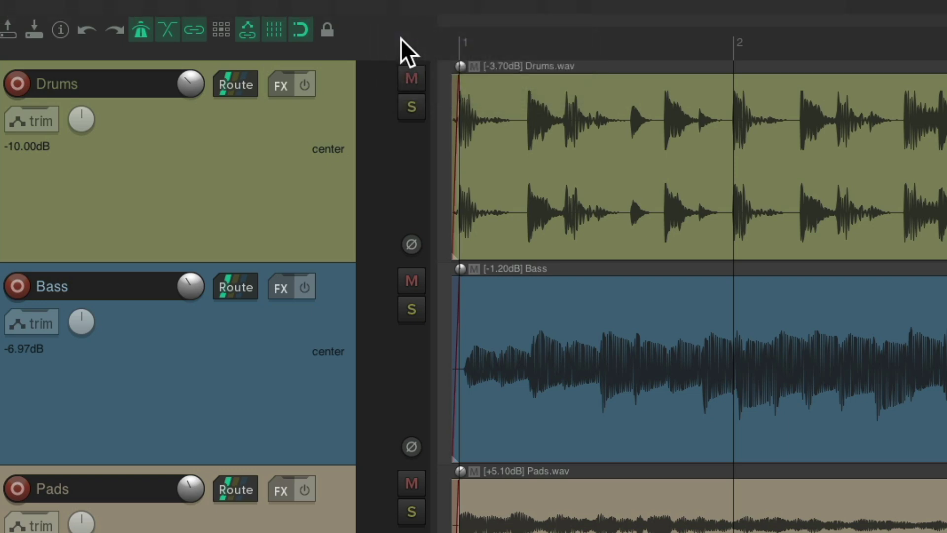
left_click(420, 3)
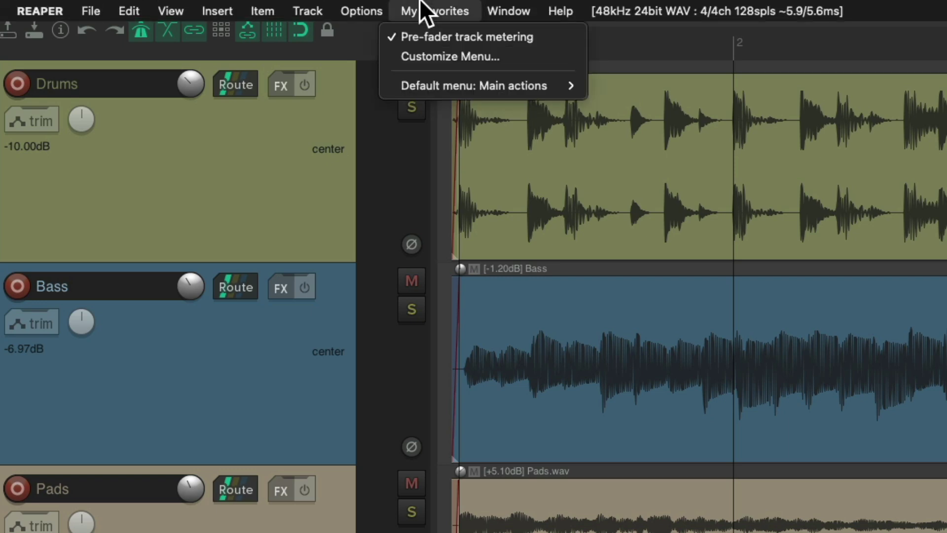
left_click(402, 38)
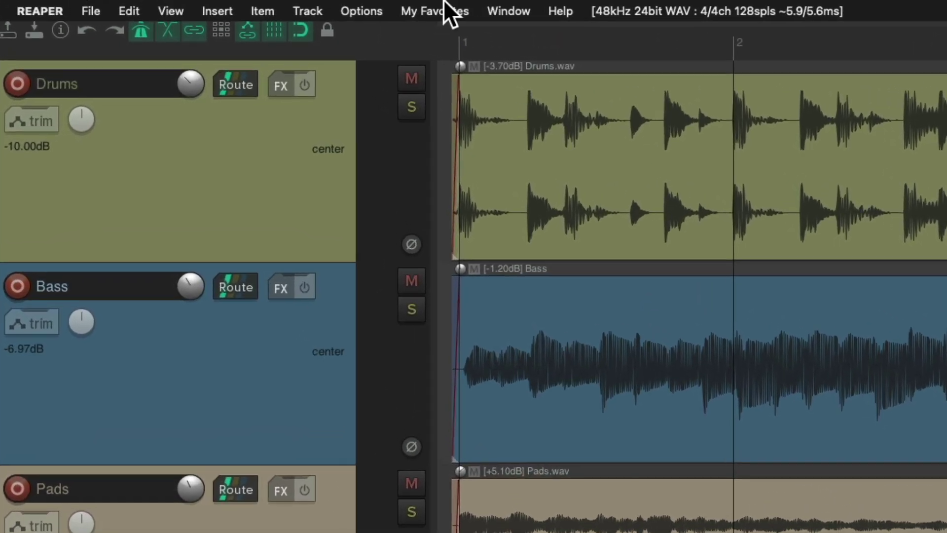
left_click(444, 7)
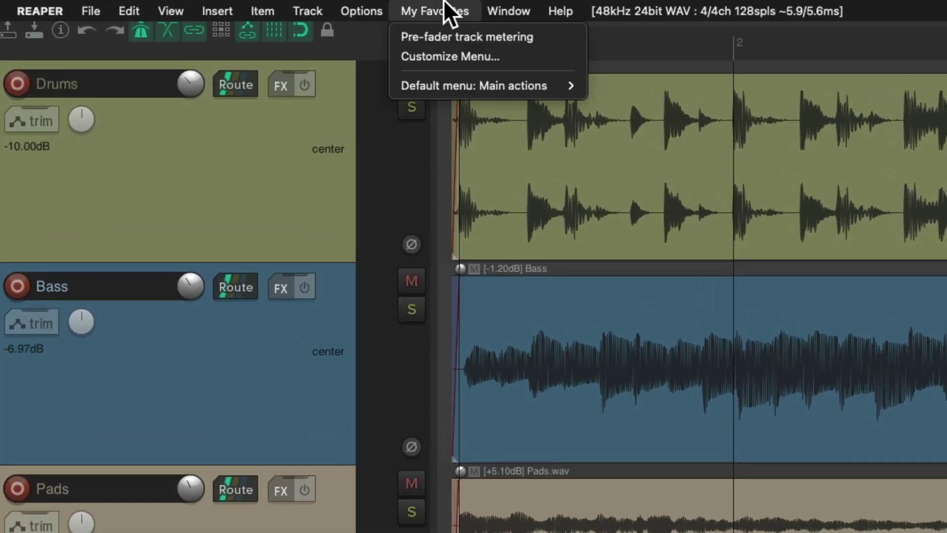
left_click(394, 36)
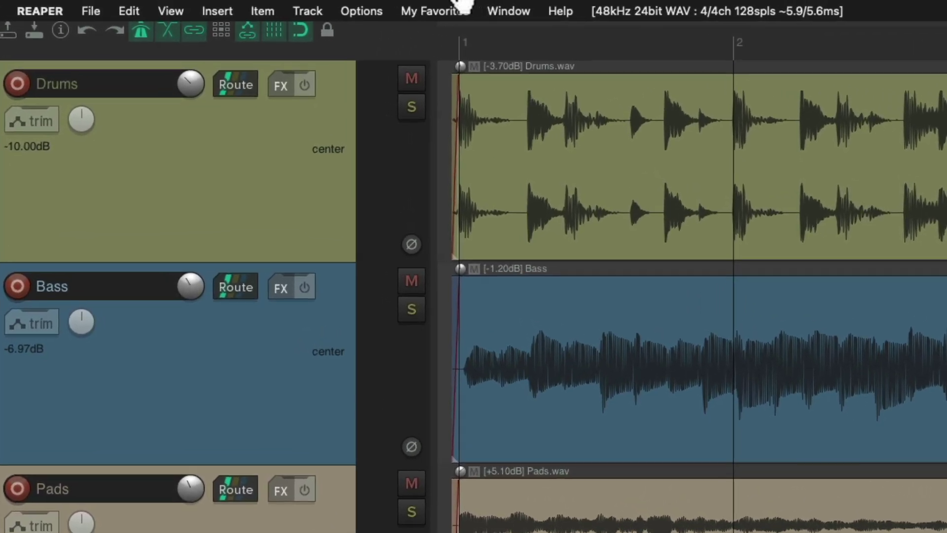
left_click(410, 1)
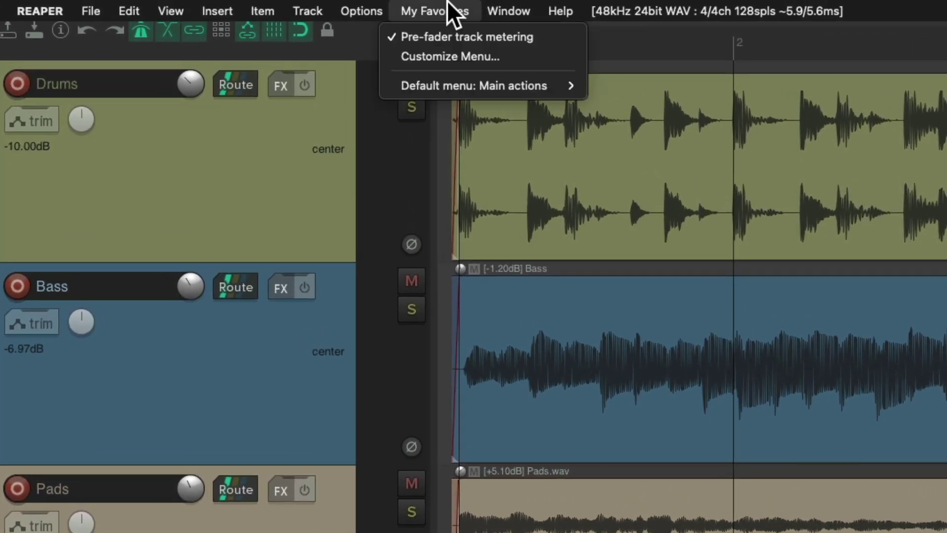
left_click(394, 59)
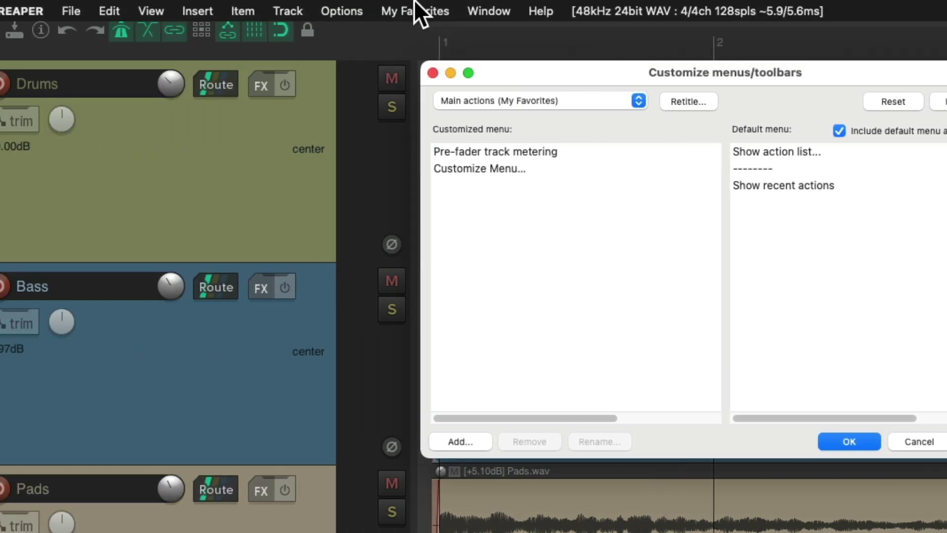
Glance at the Options menu, then cancel the Customize menus/toolbars window
left_click(108, 8)
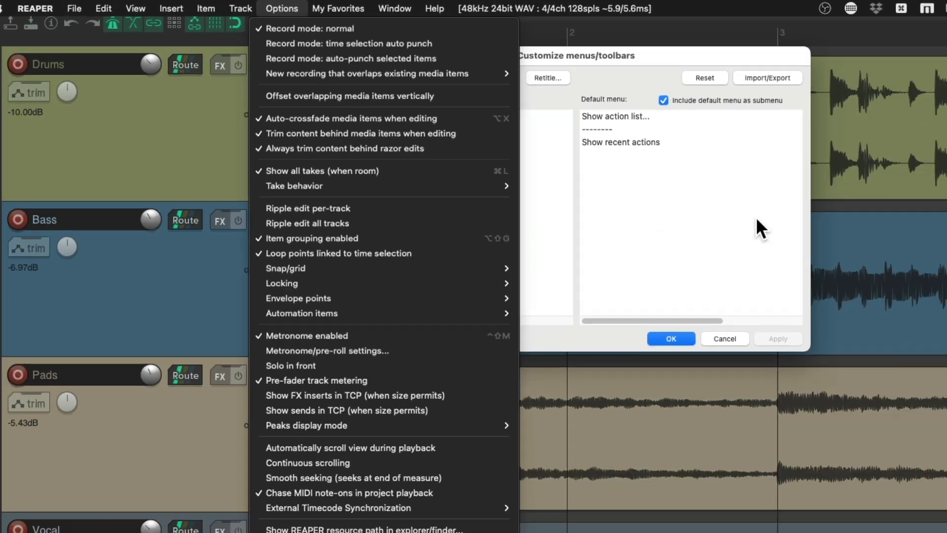
key("Escape")
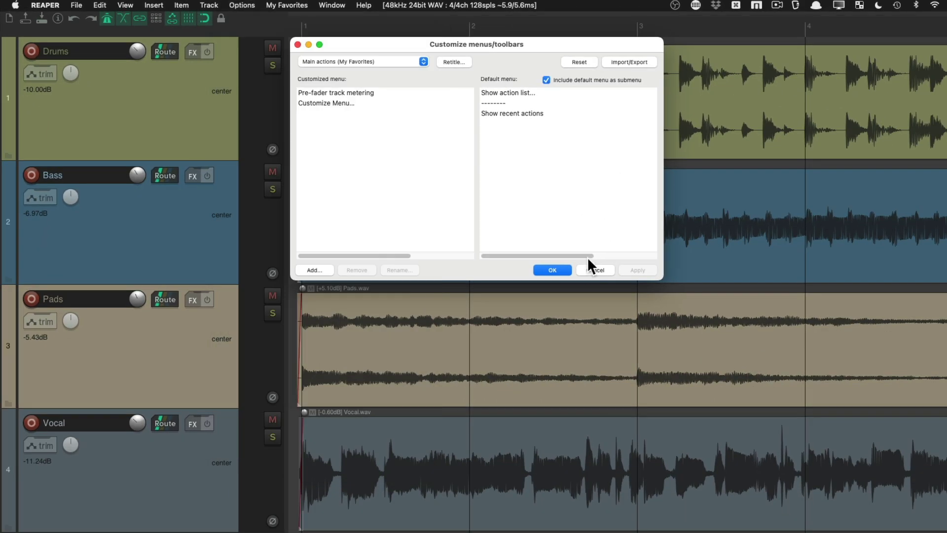
left_click(903, 441)
Turn Loop points linked to time selection off, test with time selections, then re-enable it
left_click_drag(421, 28, 708, 30)
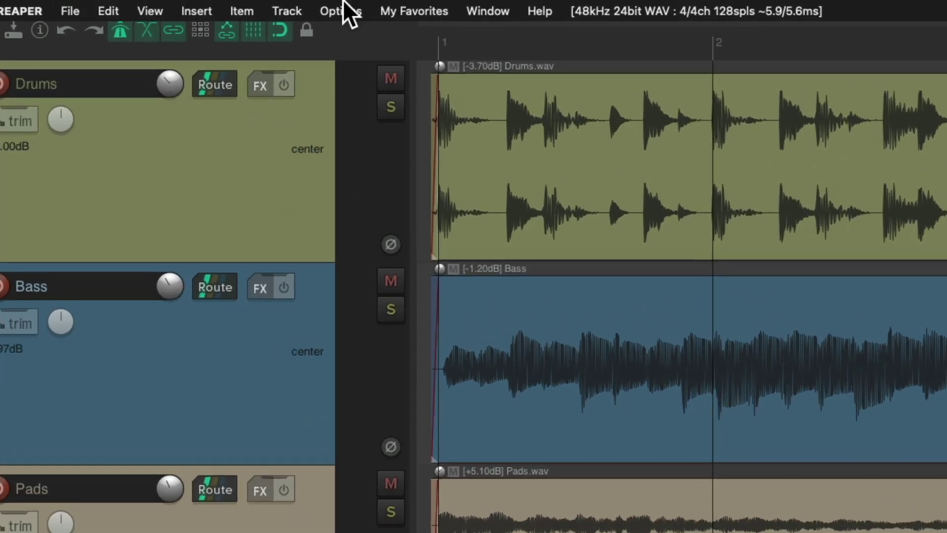
left_click(239, 7)
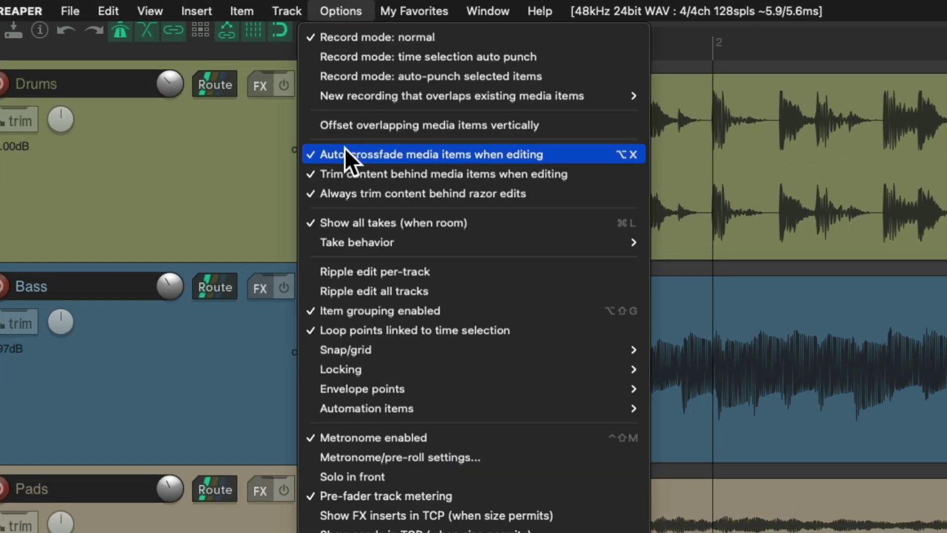
left_click(311, 330)
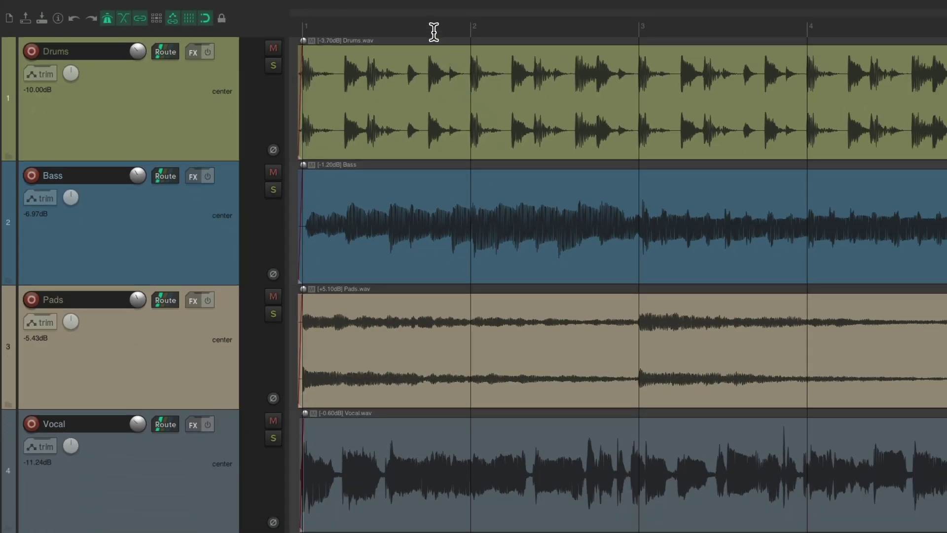
left_click_drag(434, 32, 767, 36)
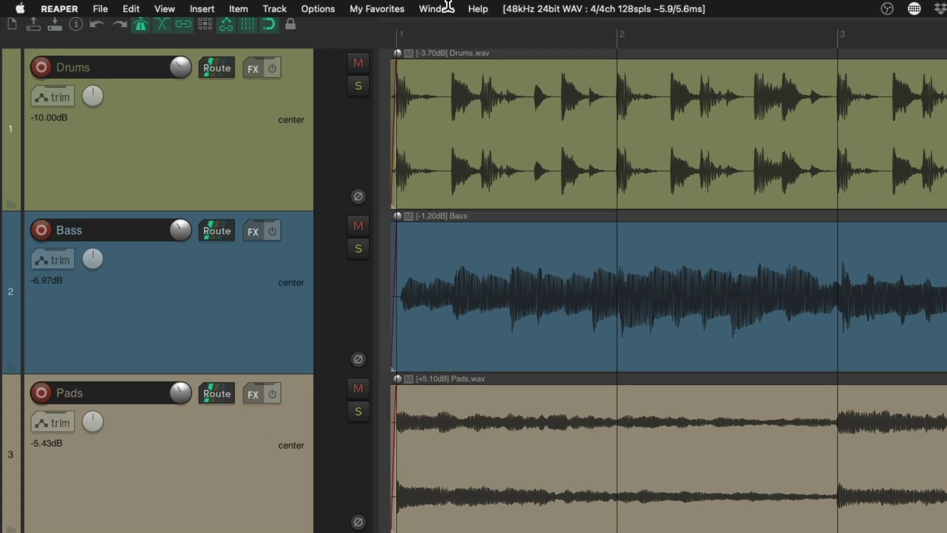
left_click(241, 6)
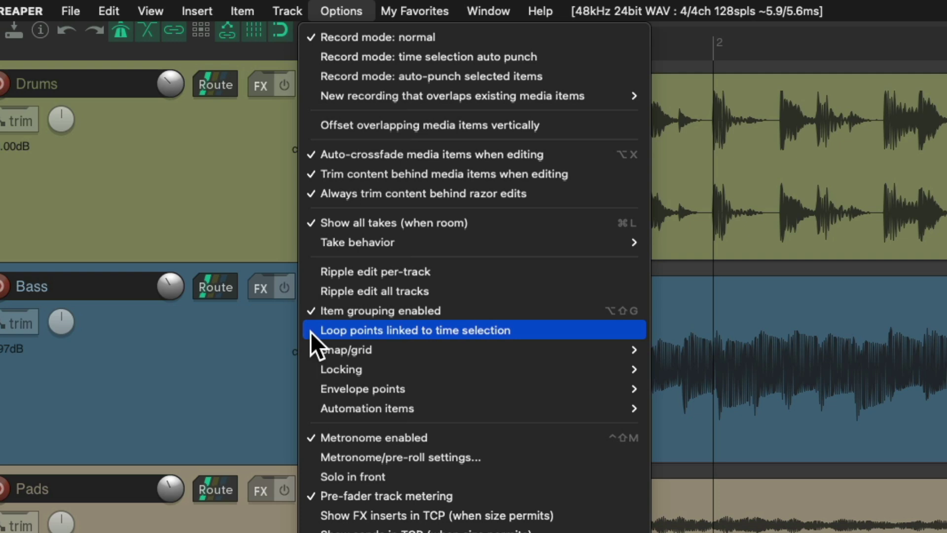
left_click(310, 330)
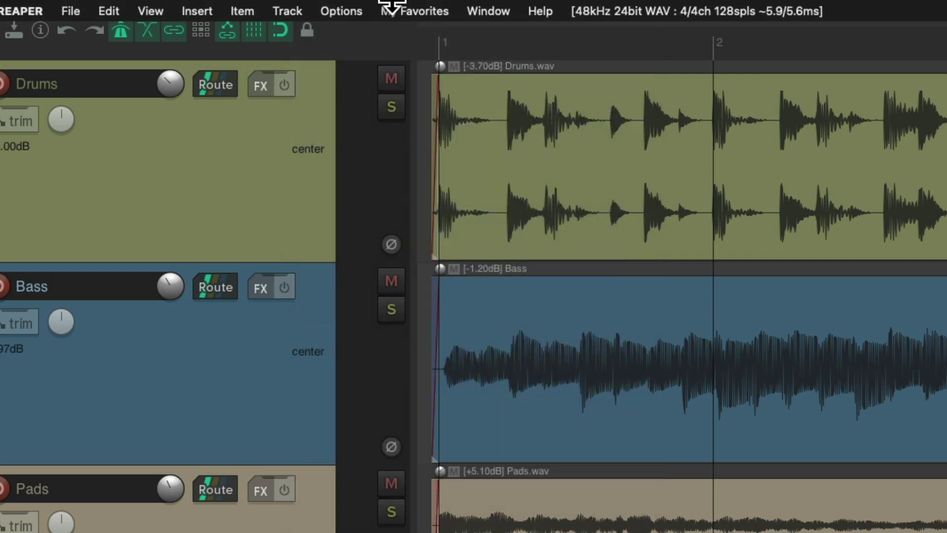
Add the Toggle loop points linked to time selection action, filtered by 'loop points linked', to My Favorites
left_click(397, 11)
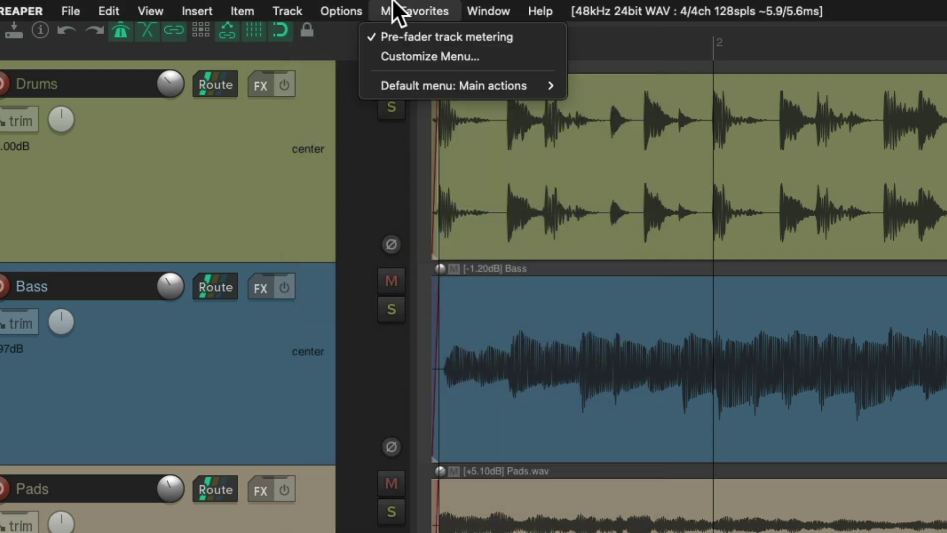
left_click(371, 55)
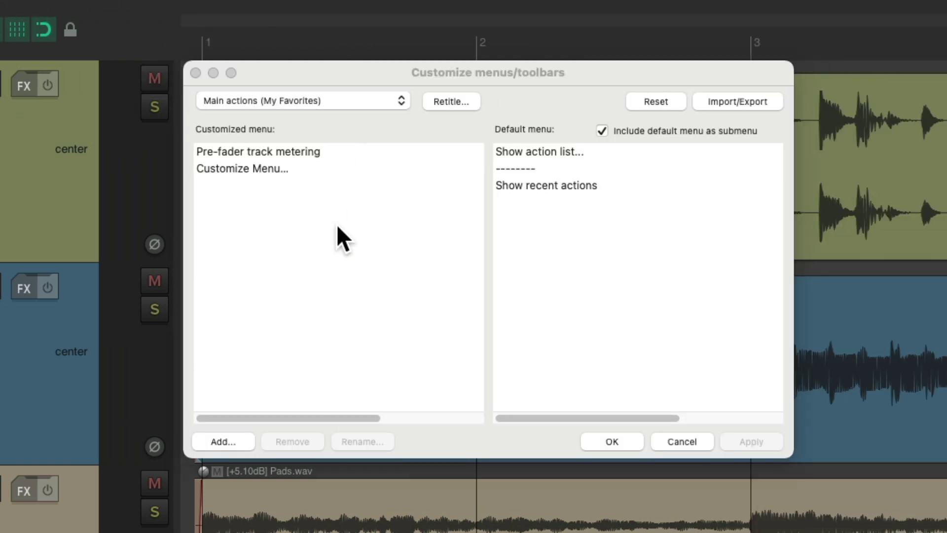
right_click(574, 228)
mouse_move(338, 231)
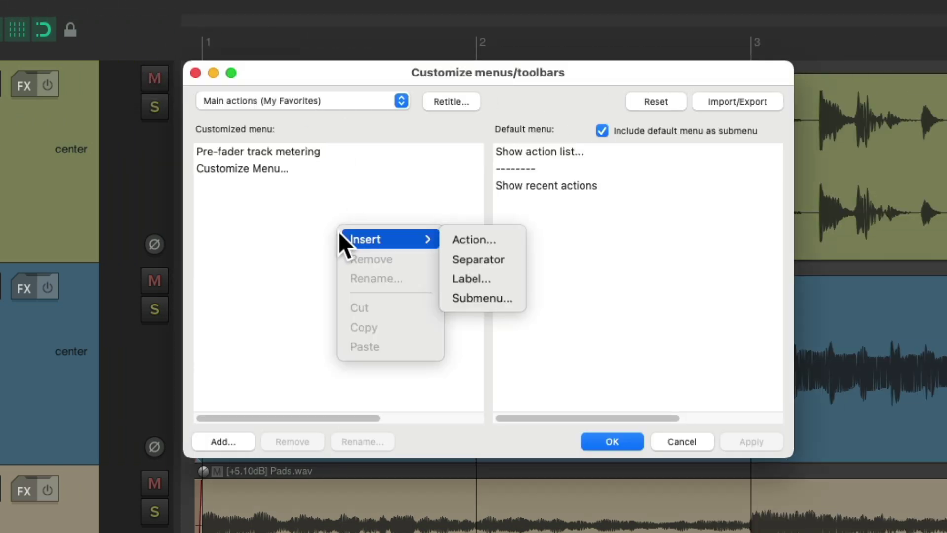
left_click(477, 237)
key("BackSpace")
type("loop points linked")
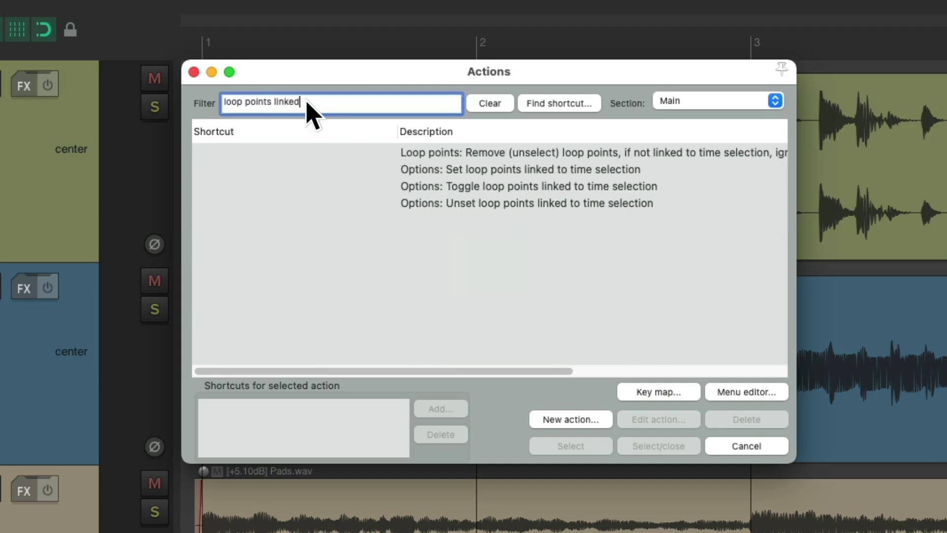
left_click(491, 190)
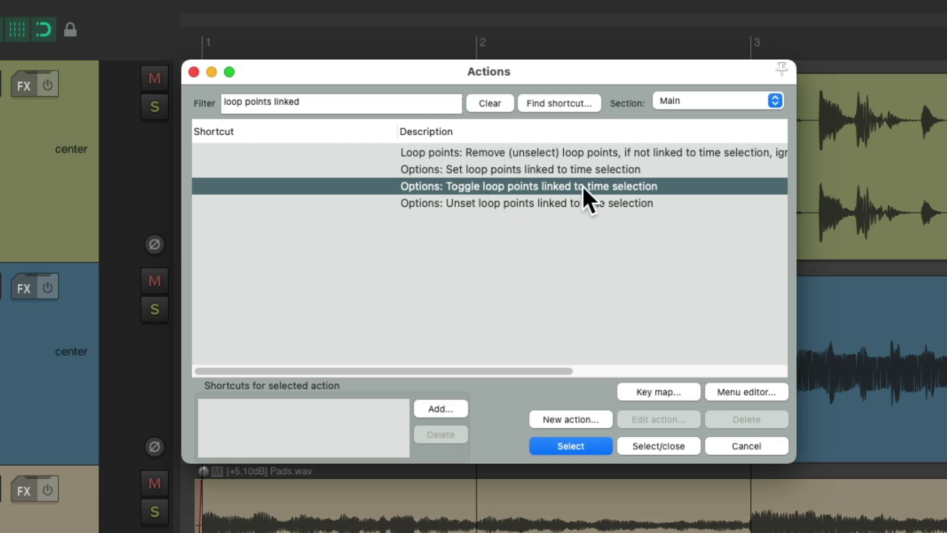
double_click(493, 186)
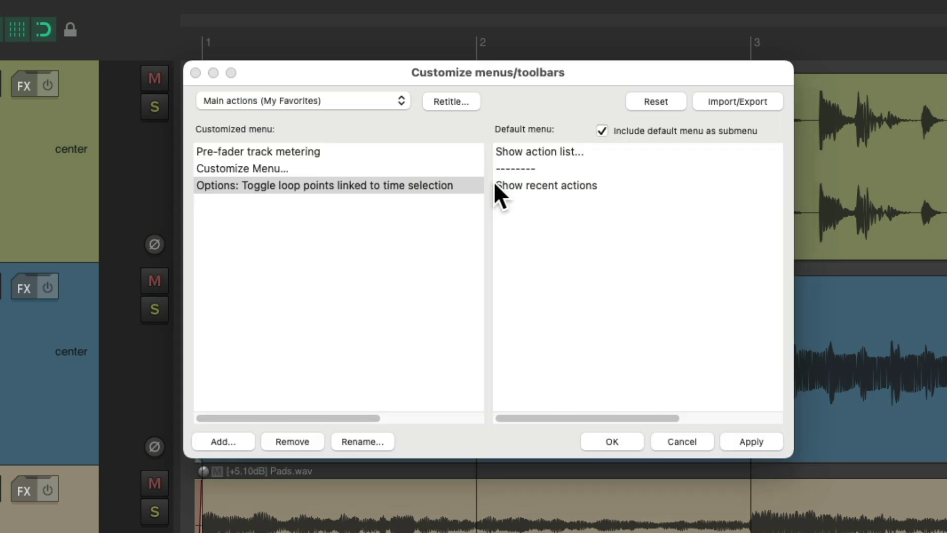
Move the loop-points entry above Customize Menu... and remove its 'Options:' prefix
left_click_drag(384, 186, 382, 171)
left_click(363, 168)
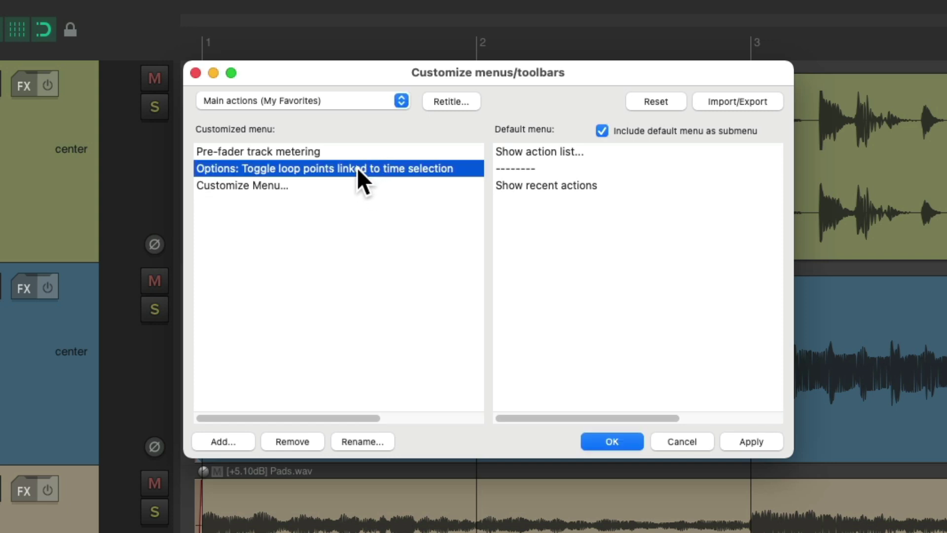
right_click(357, 168)
left_click(363, 218)
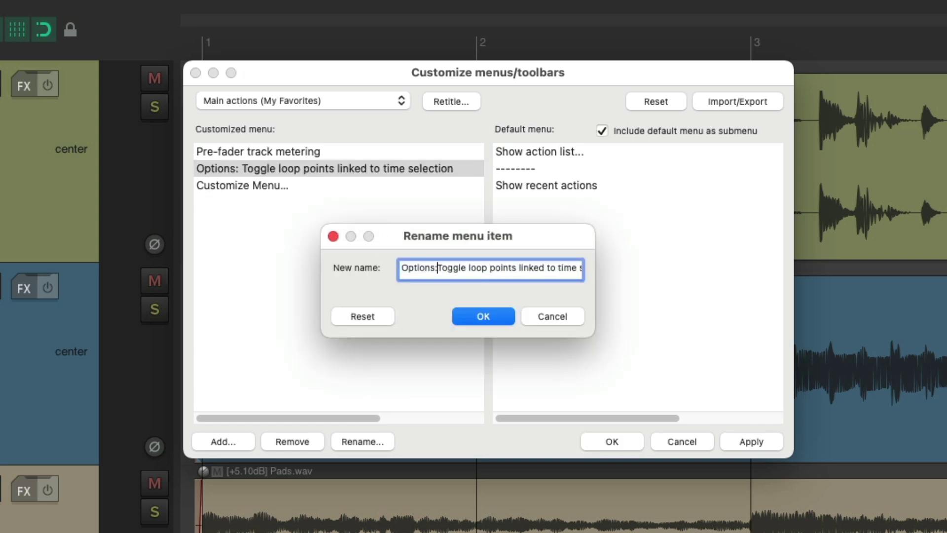
key("BackSpace")
key("BackSpace")
key("BackSpace")
key("BackSpace")
key("BackSpace")
key("BackSpace")
key("BackSpace")
key("BackSpace")
key("Return")
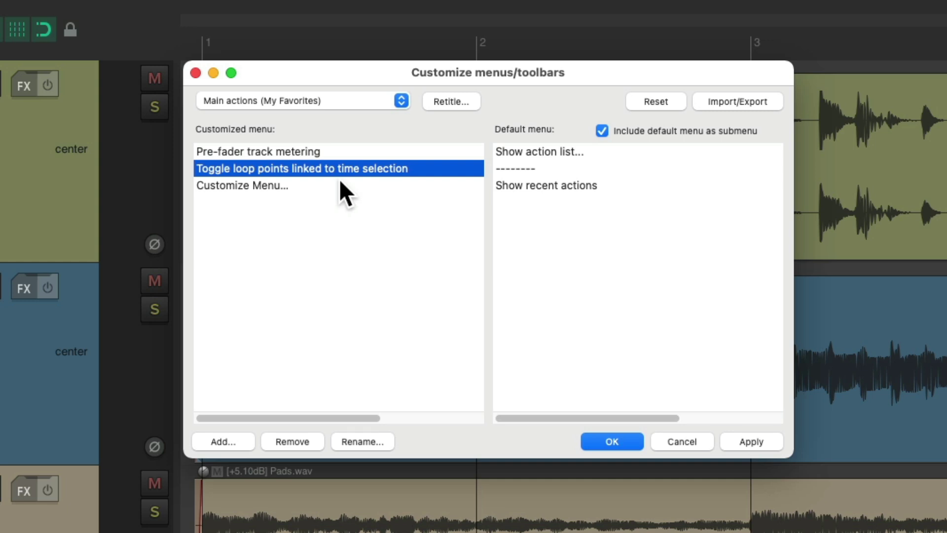
Insert a separator and place it below the loop-points entry
right_click(328, 215)
mouse_move(351, 229)
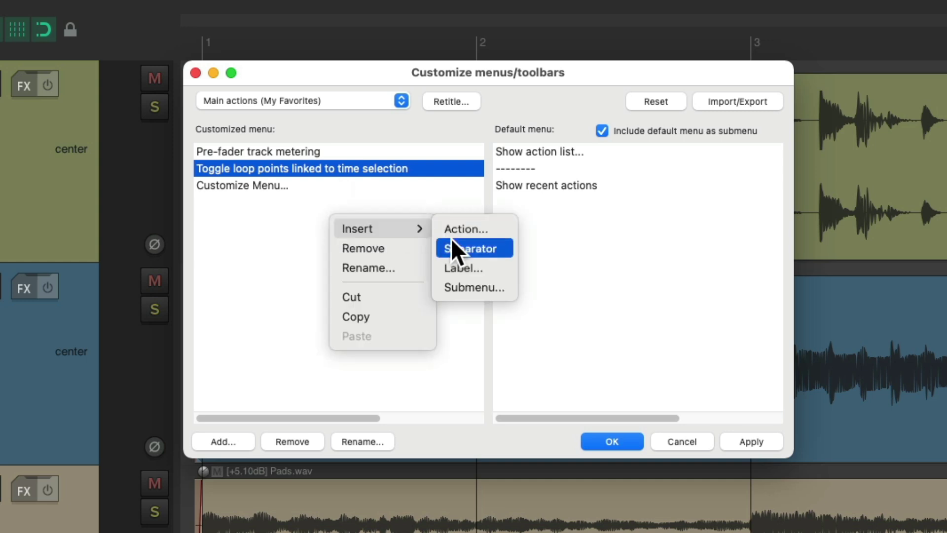
left_click(451, 248)
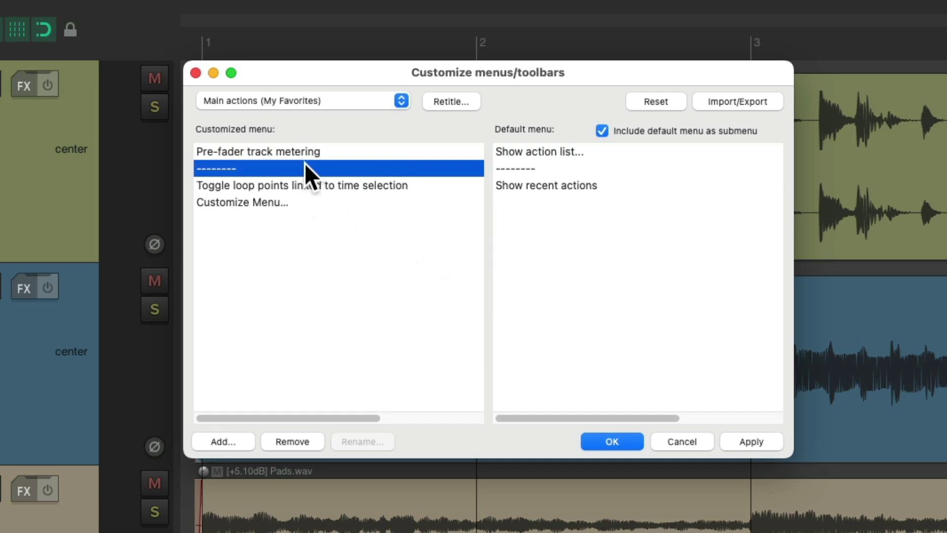
left_click_drag(304, 165, 308, 181)
Save the menu, then toggle loop-point linking from My Favorites and drag time selections to test
key("Return")
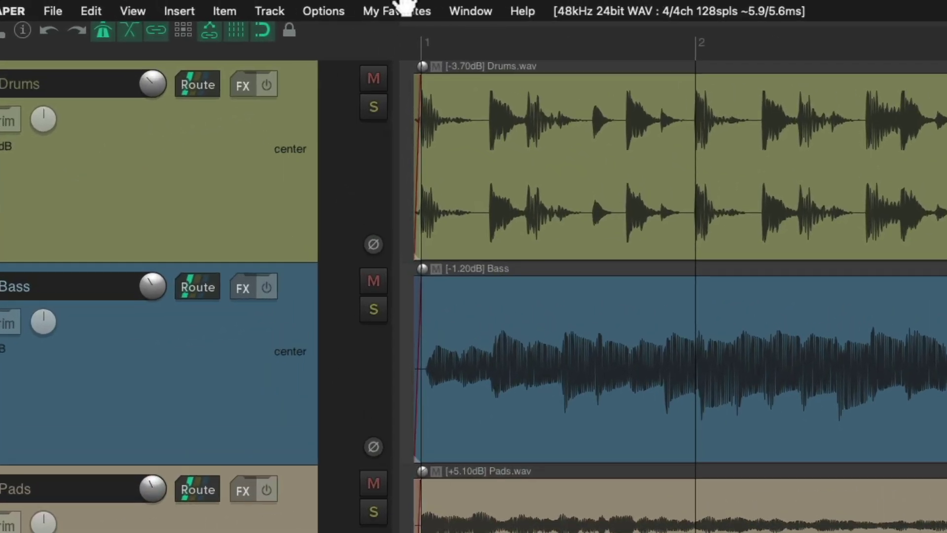
left_click(403, 4)
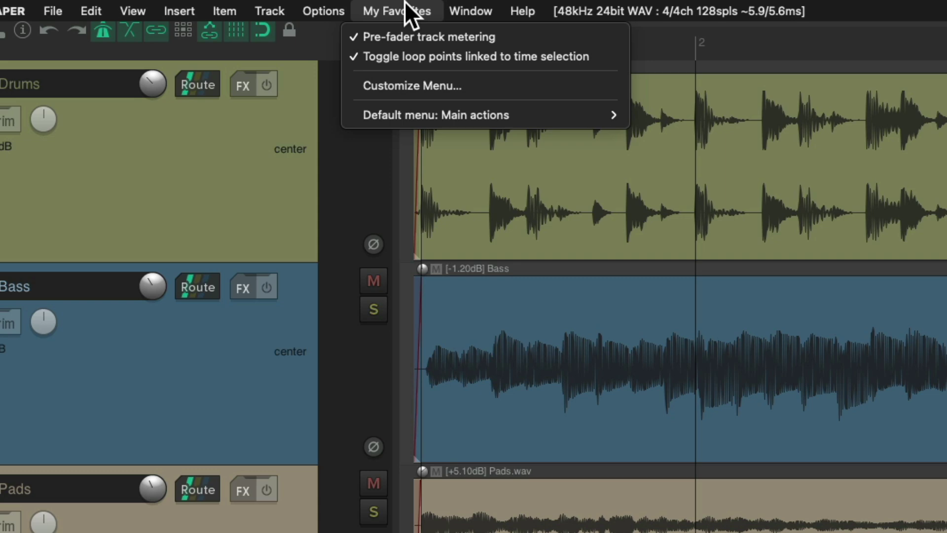
left_click(351, 56)
left_click_drag(541, 52, 770, 49)
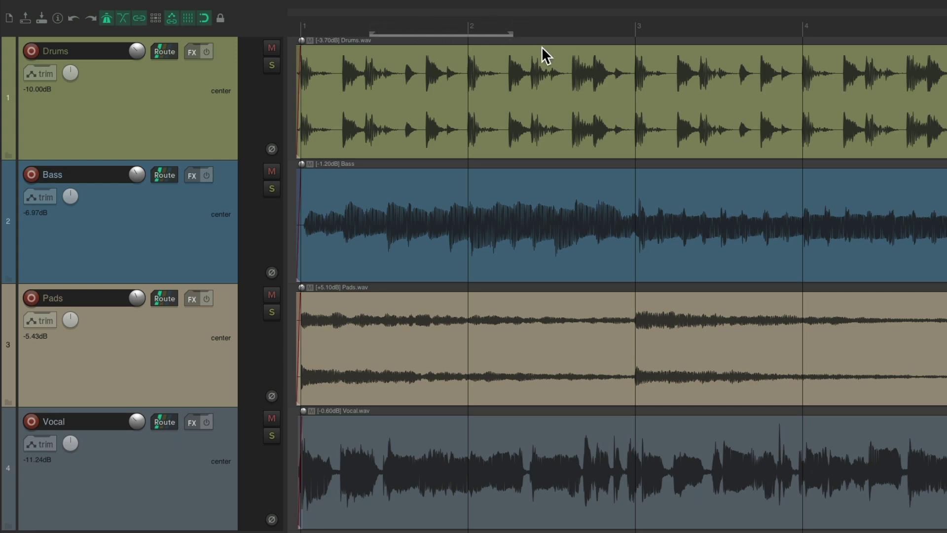
left_click_drag(541, 52, 641, 36)
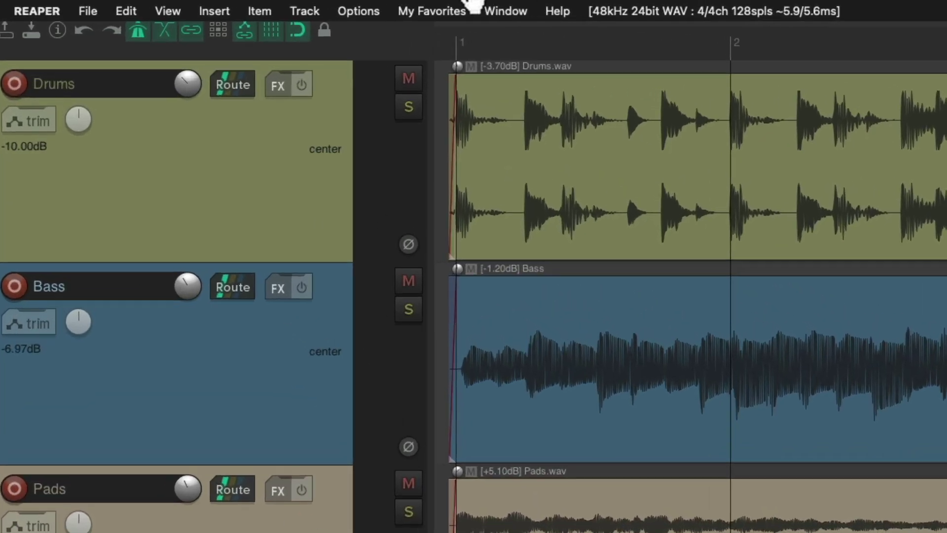
Toggle loop-point linking back on, test another time selection, clear it, and reopen My Favorites
left_click(359, 10)
left_click(390, 56)
left_click_drag(606, 48, 874, 46)
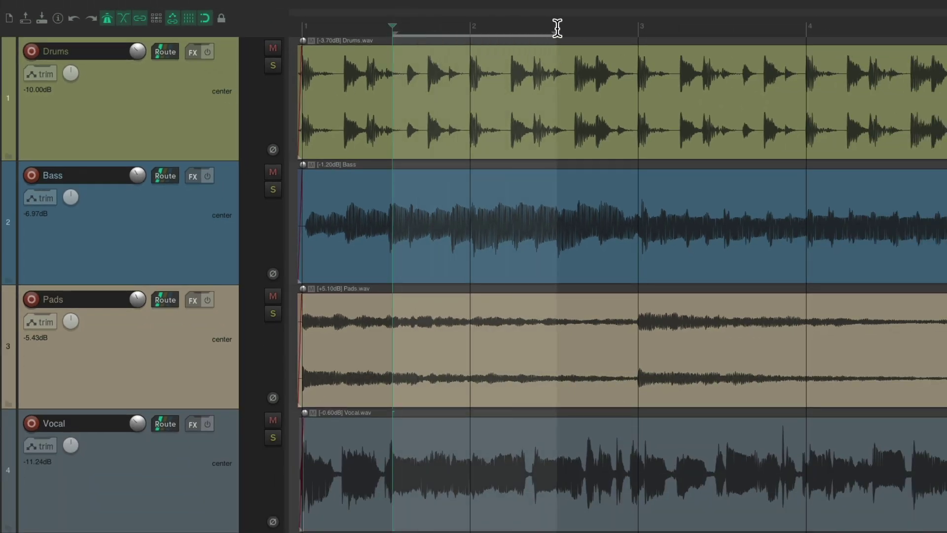
left_click(554, 101)
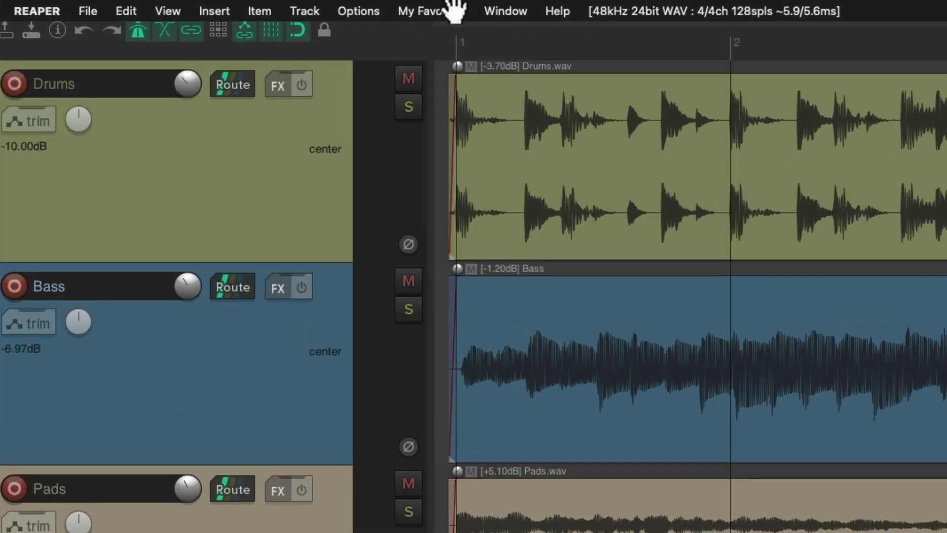
left_click(372, 4)
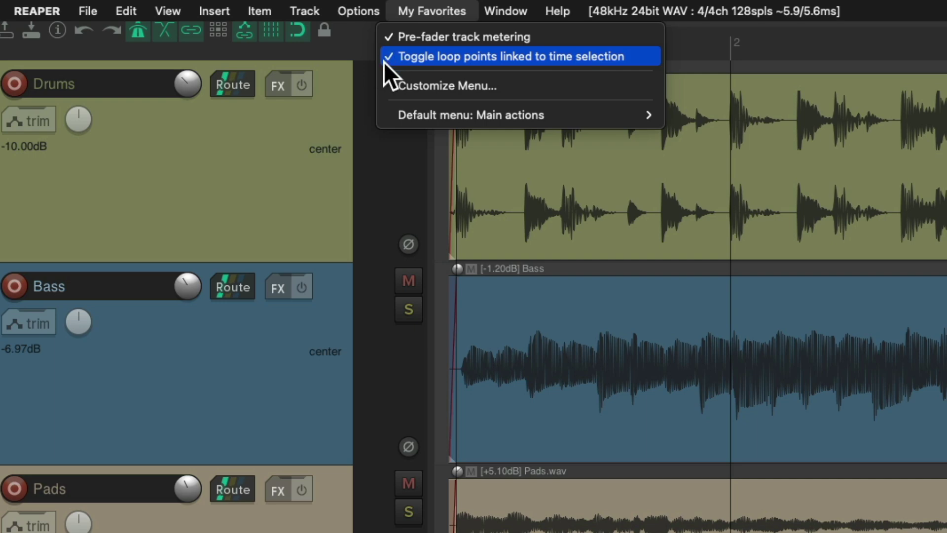
In the My Favorites customization, start inserting an action and filter the action list for 'grid'
left_click(387, 85)
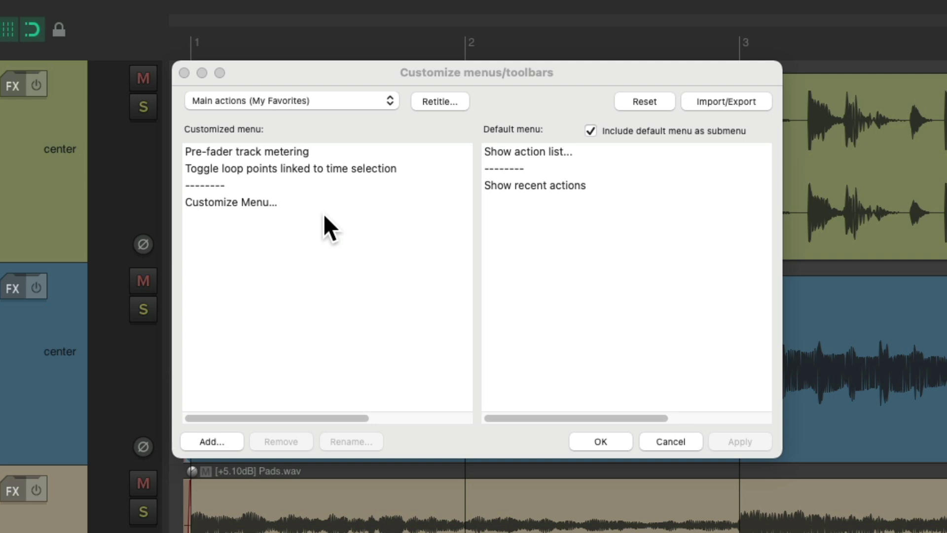
right_click(312, 223)
mouse_move(391, 234)
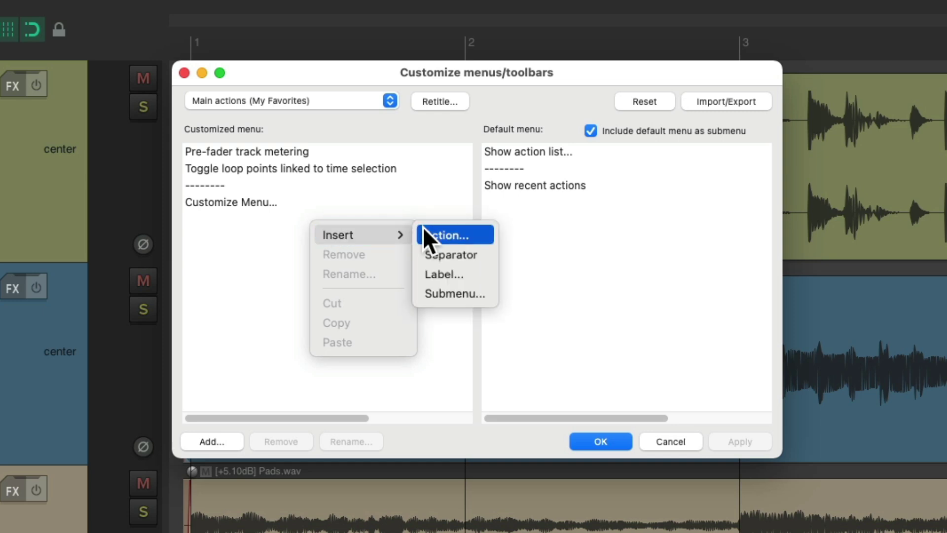
left_click(425, 235)
type("grid")
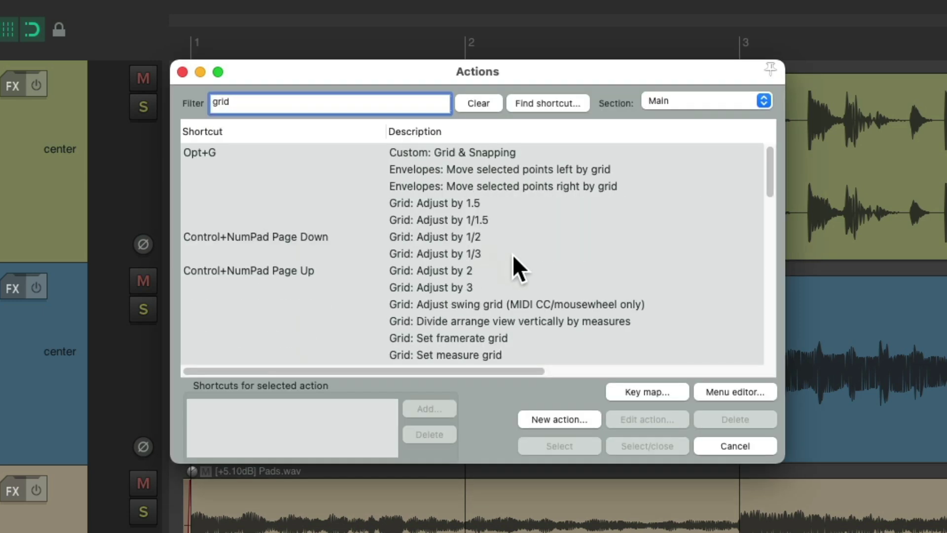
scroll(513, 254, "down", 7)
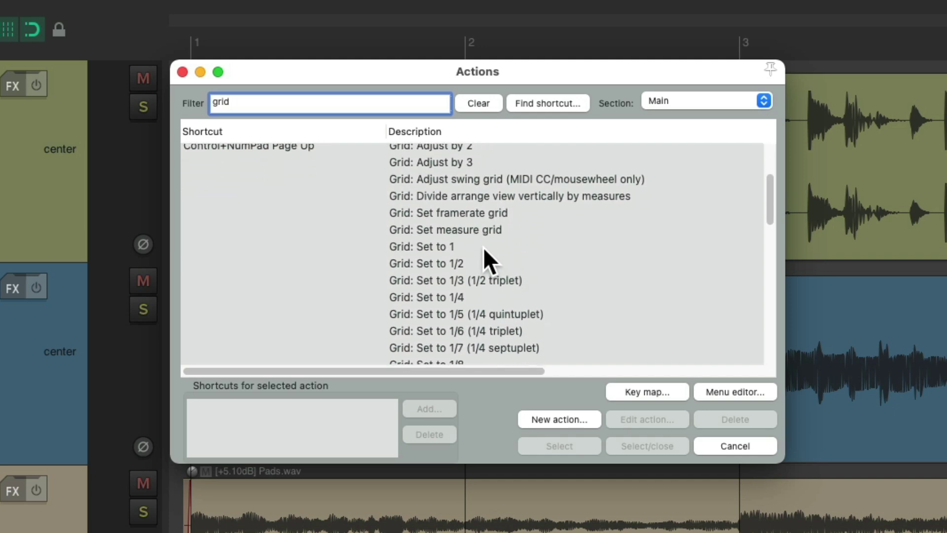
Multi-select Grid: Set to 1, 1/2, 1/4, 1/8, 1/16 and 1/32 in the actions list
left_click(484, 241)
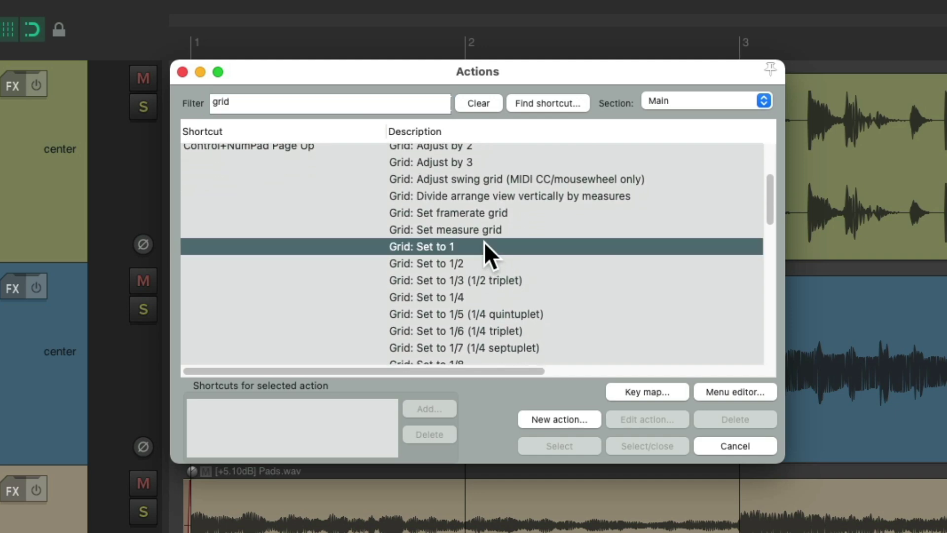
left_click(493, 258, "shift")
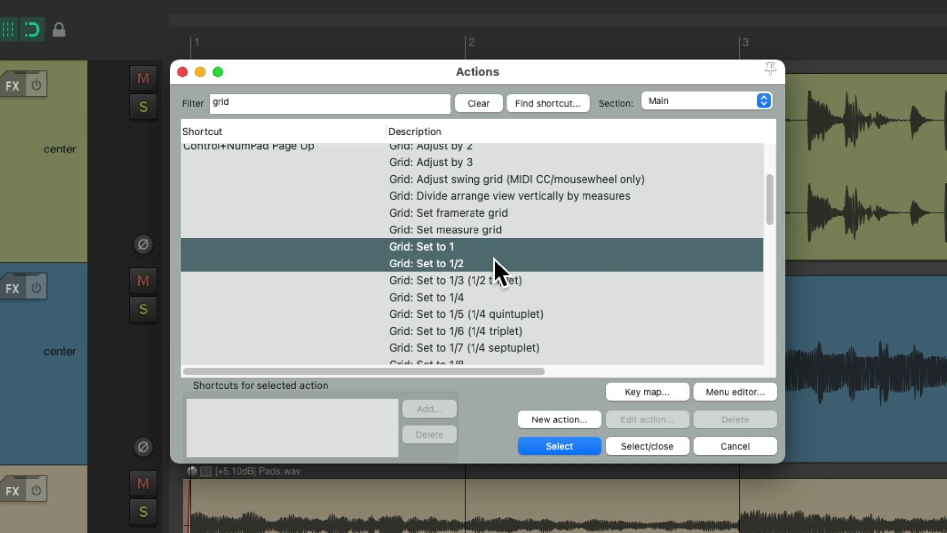
left_click(496, 297, "super")
scroll(537, 289, "down", 3)
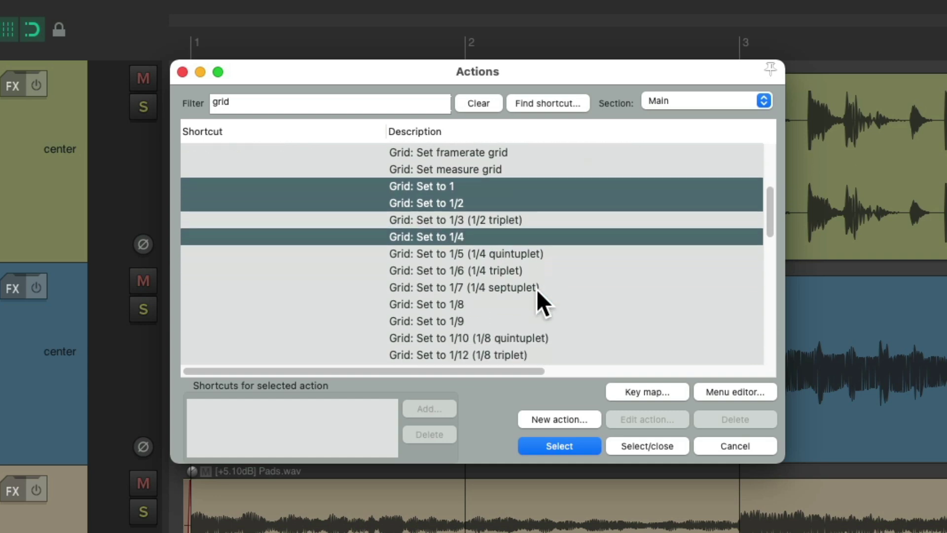
left_click(490, 291, "super")
scroll(491, 290, "down", 4)
left_click(490, 285, "super")
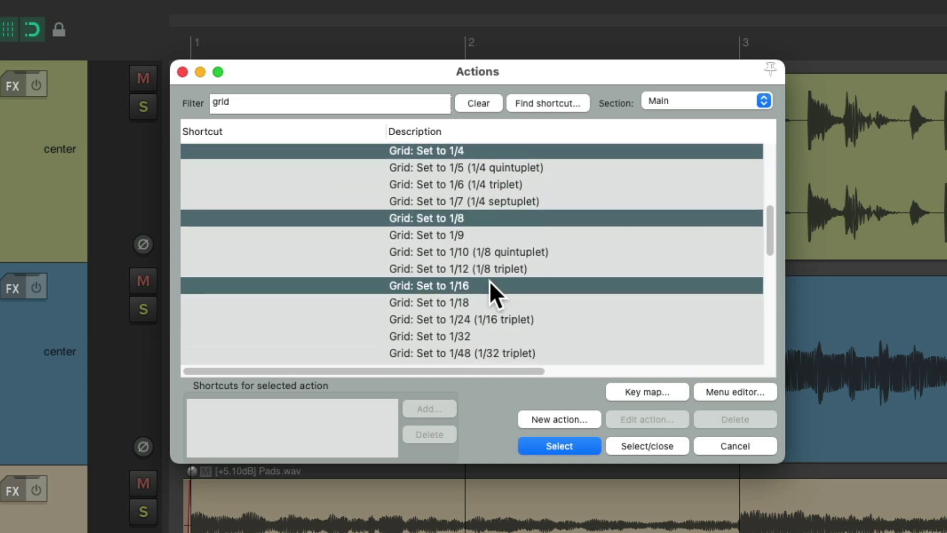
scroll(489, 282, "down", 6)
left_click(496, 237, "super")
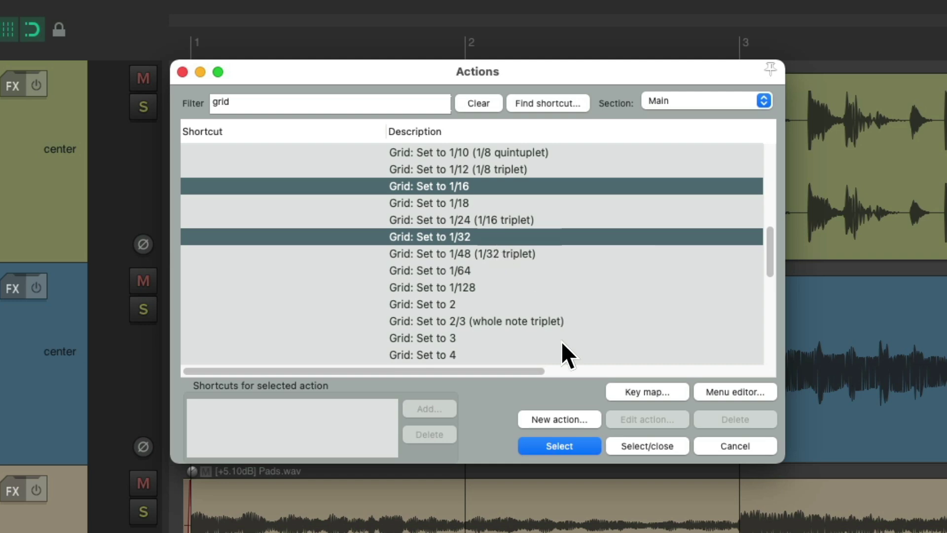
Add the six selected grid actions to the menu and insert a separator
left_click(625, 444)
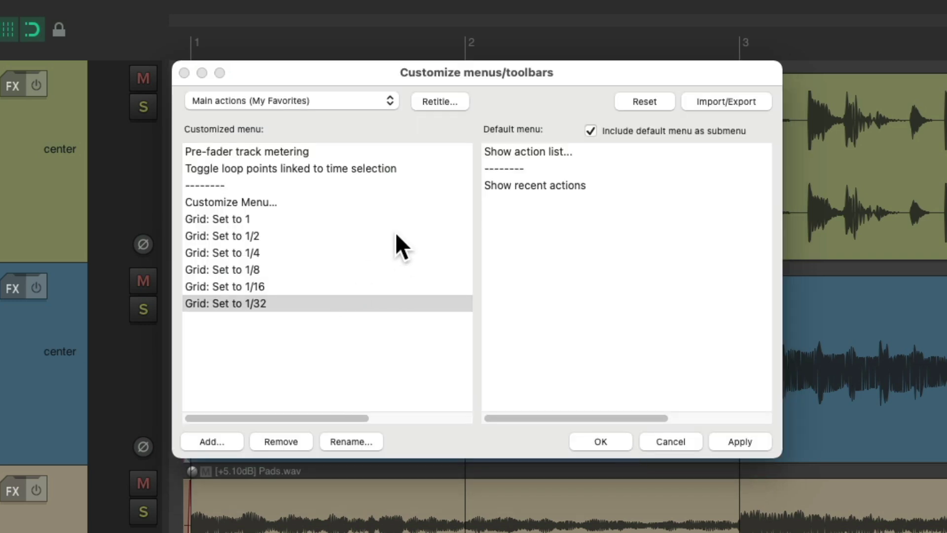
right_click(319, 323)
mouse_move(374, 336)
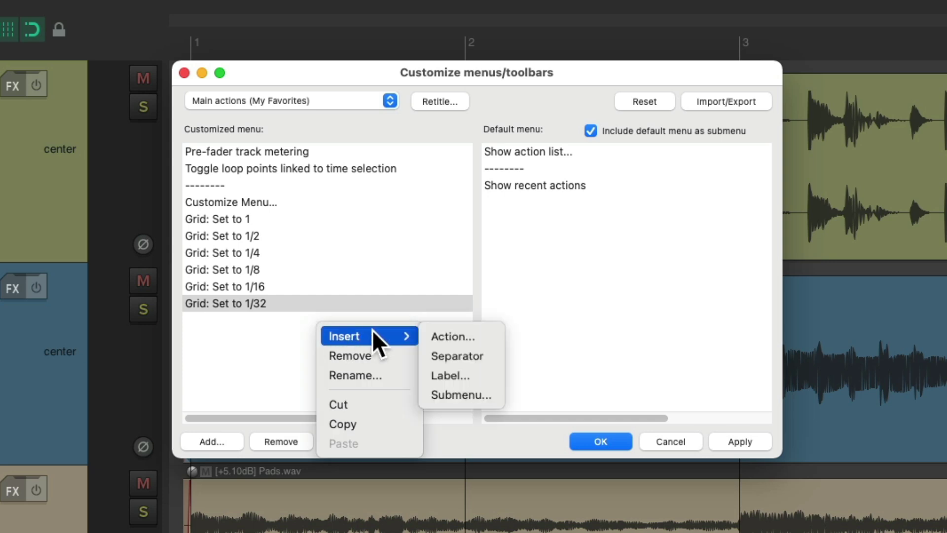
left_click(434, 356)
Place Grid: Set to 1/32 above the separator and move Customize Menu... to the end
left_click_drag(293, 320, 292, 298)
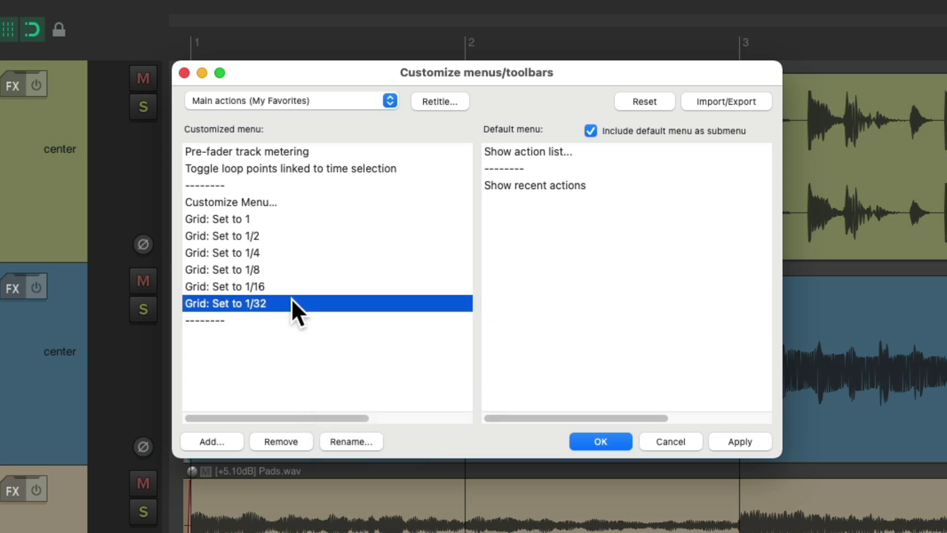
left_click_drag(260, 202, 306, 362)
left_click(307, 362)
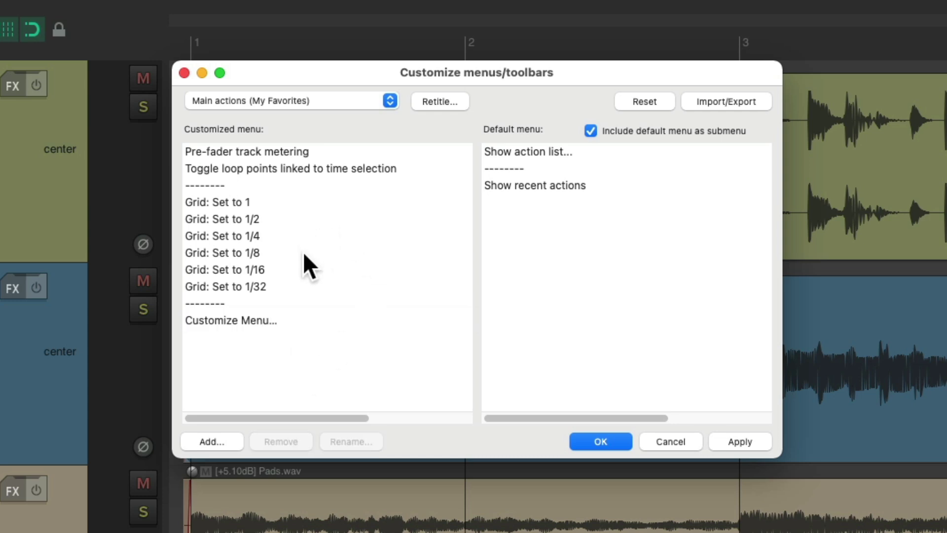
Rename the first three grid entries to 1, 1/2 and 1/4
right_click(269, 202)
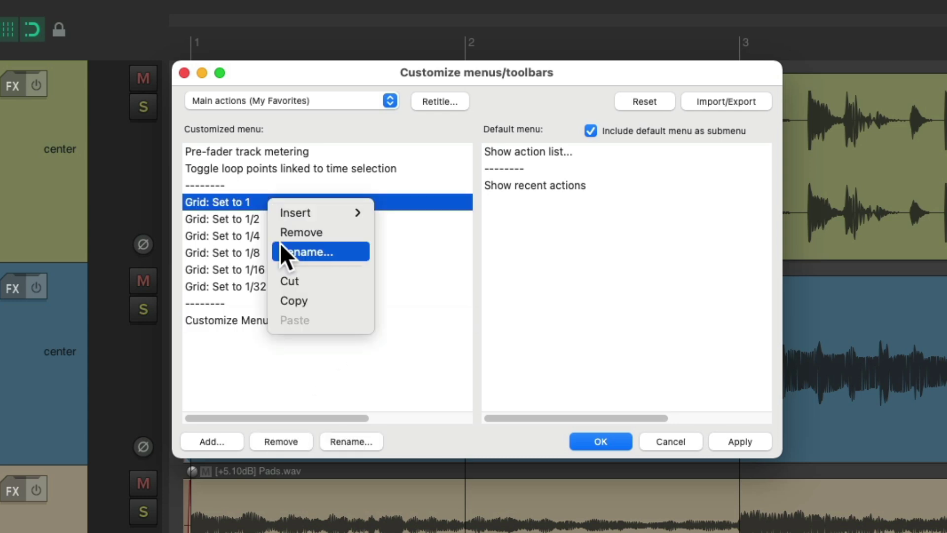
left_click(283, 250)
type("1")
key("Return")
right_click(287, 220)
left_click(301, 273)
type("1/2")
key("Return")
right_click(286, 237)
left_click(299, 290)
type("1/4")
key("Return")
right_click(286, 253)
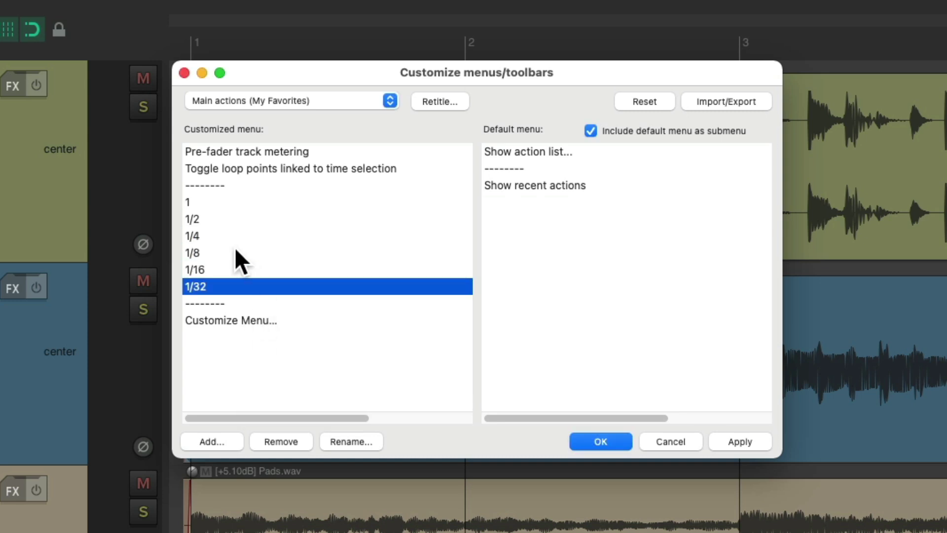
Save the menu changes and set the grid to 1/4 from My Favorites
left_click(587, 445)
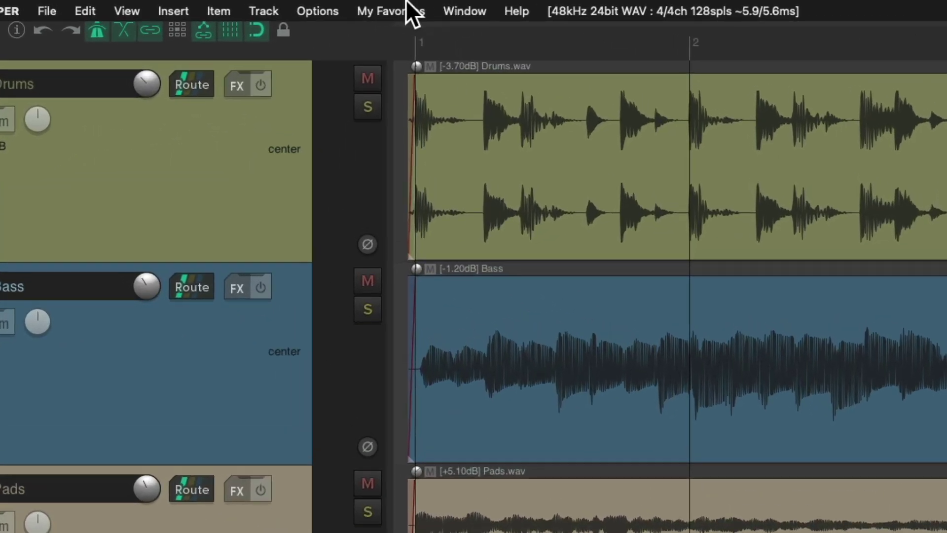
left_click(408, 7)
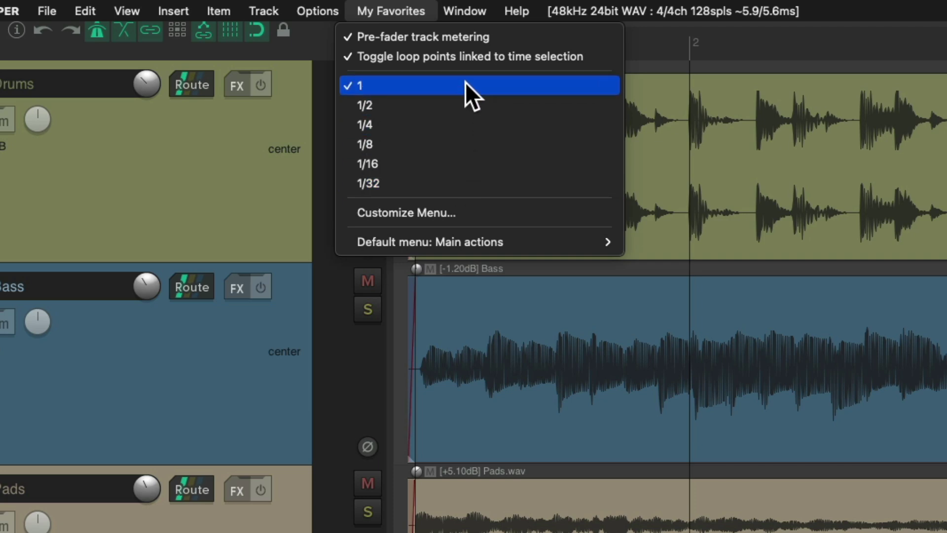
left_click(427, 123)
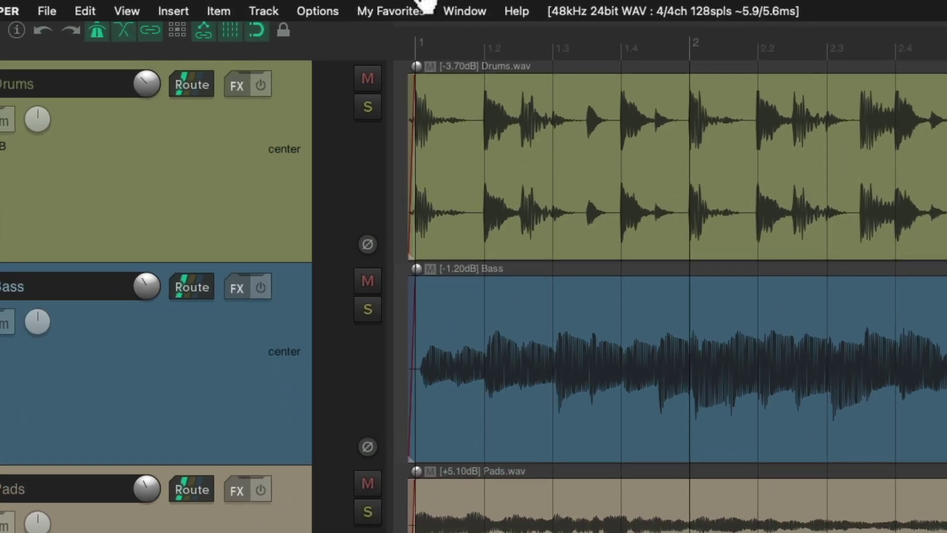
Set the grid to 1/8 from My Favorites and reopen Customize Menu...
left_click(416, 7)
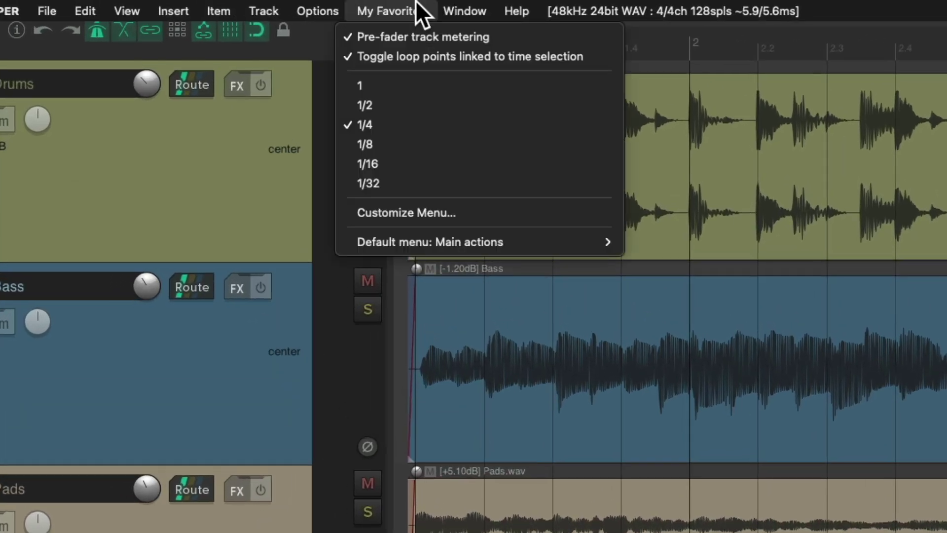
left_click(419, 144)
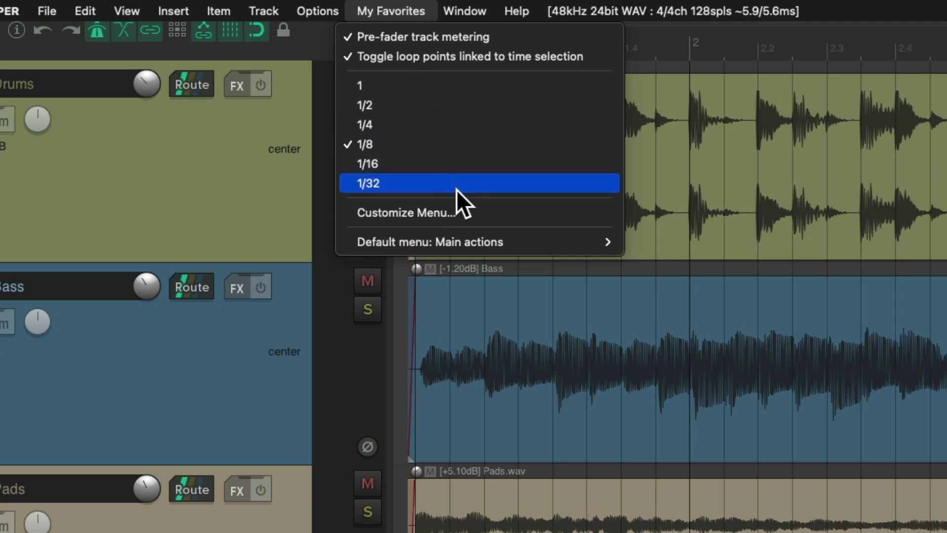
left_click(460, 212)
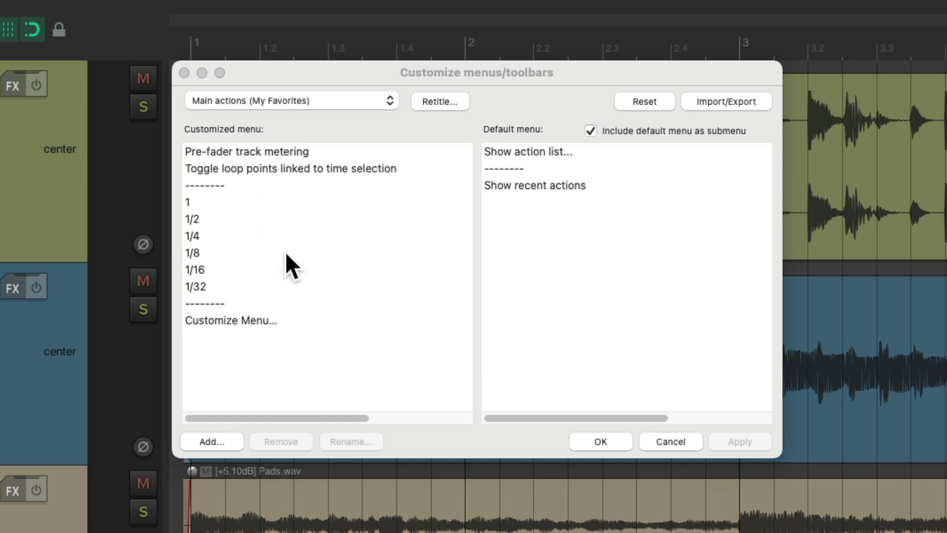
Insert a new submenu named Grid at the 1/4 entry
right_click(314, 236)
mouse_move(325, 251)
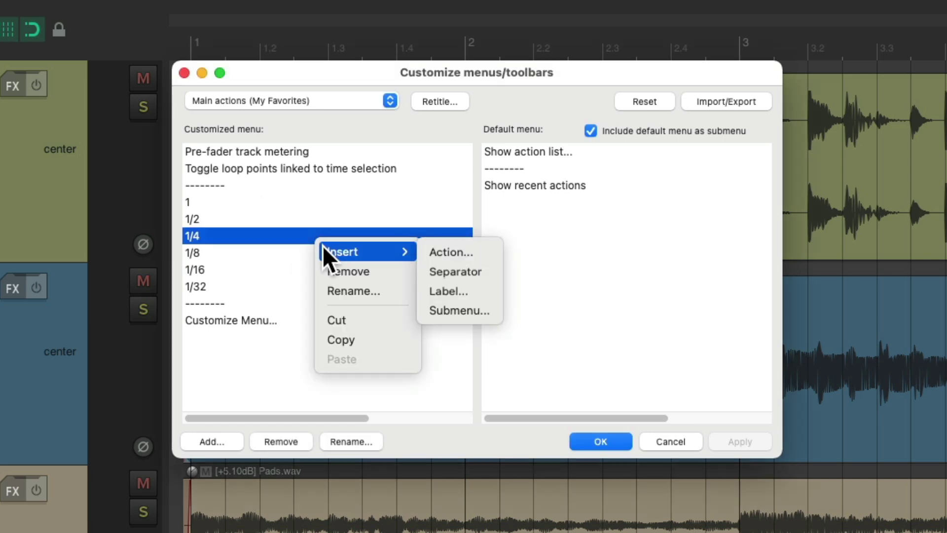
left_click(460, 303)
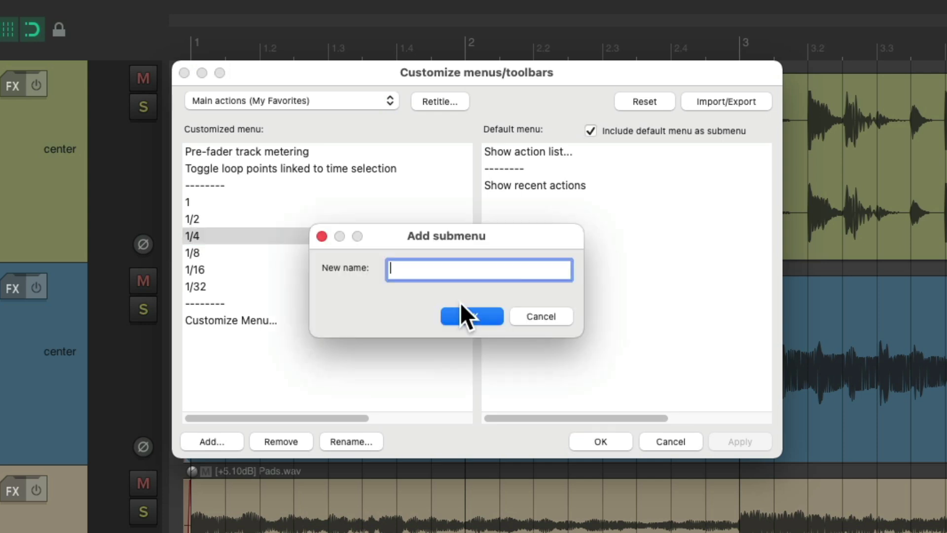
type("Grid")
key("Return")
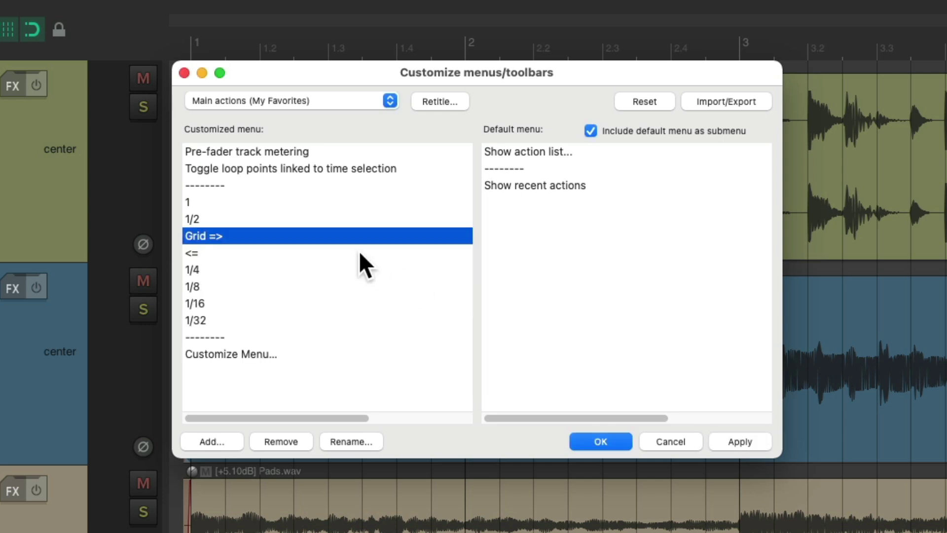
Move the Grid submenu's start above 1 and its end below 1/32, then check My Favorites
left_click_drag(297, 238, 288, 191)
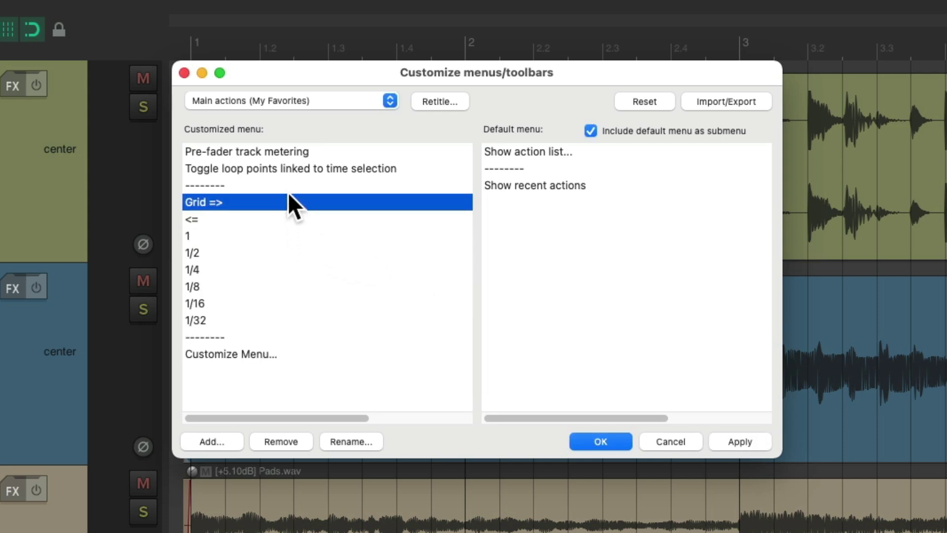
left_click(265, 217)
left_click_drag(224, 217, 253, 310)
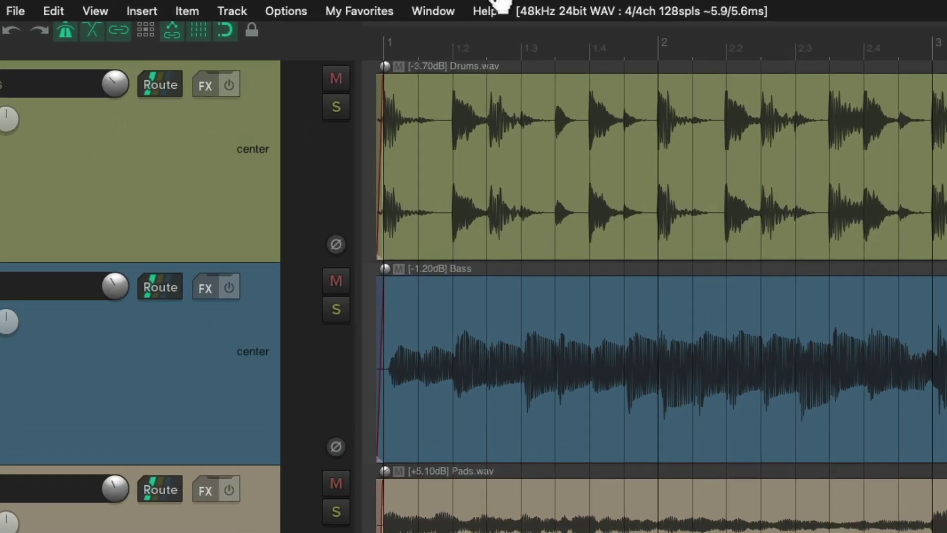
left_click(185, 8)
mouse_move(374, 84)
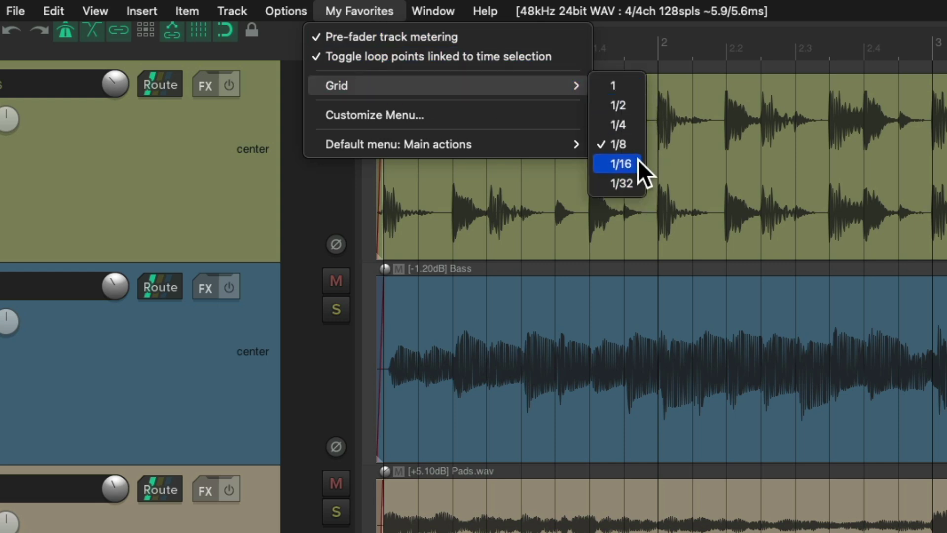
Delete the Grid submenu markers from the My Favorites menu
left_click(542, 114)
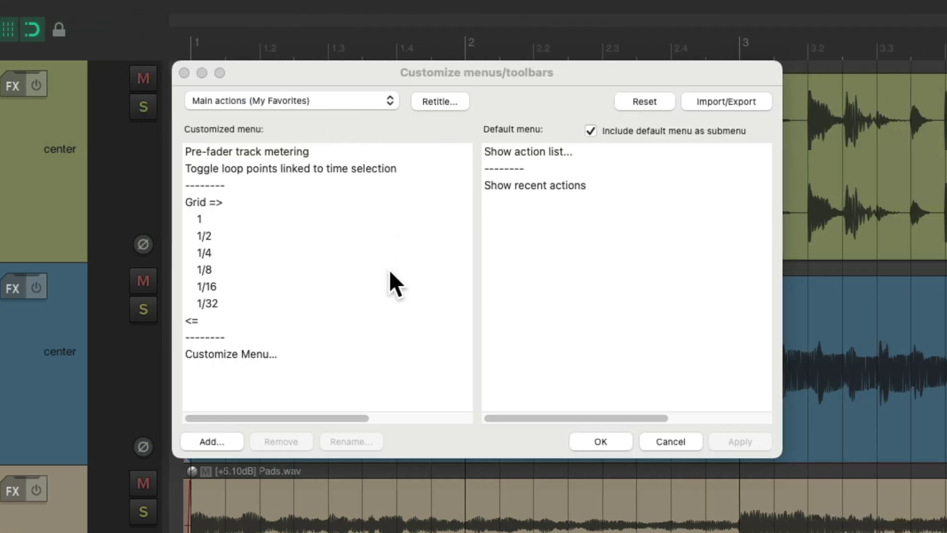
left_click(309, 200)
key("Delete")
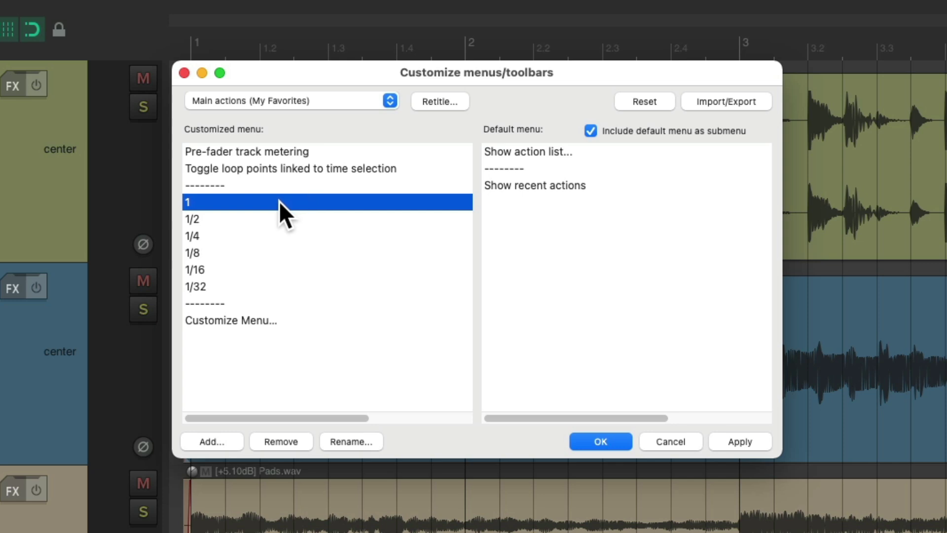
Insert a 'Grid Size' label above the 1 entry and preview the menu
right_click(279, 200)
mouse_move(288, 213)
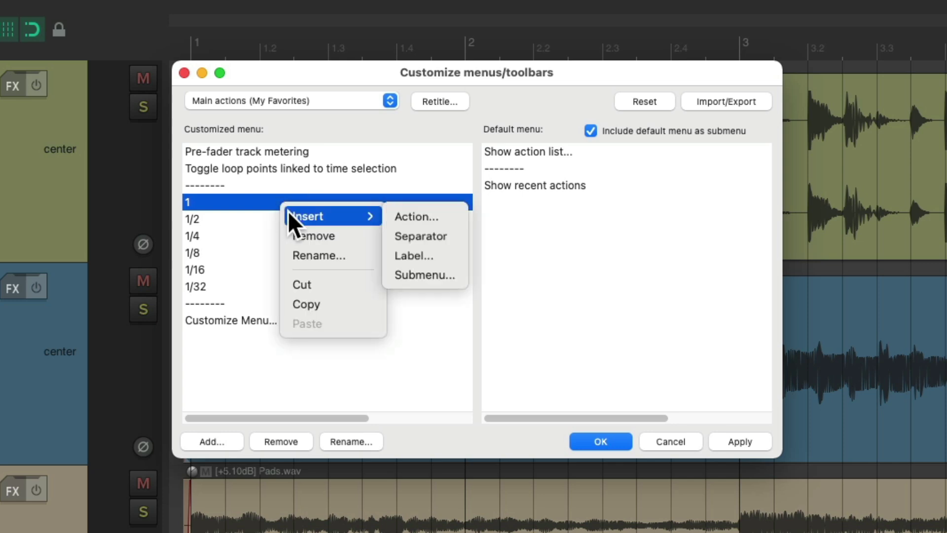
left_click(446, 254)
type("Grid Size")
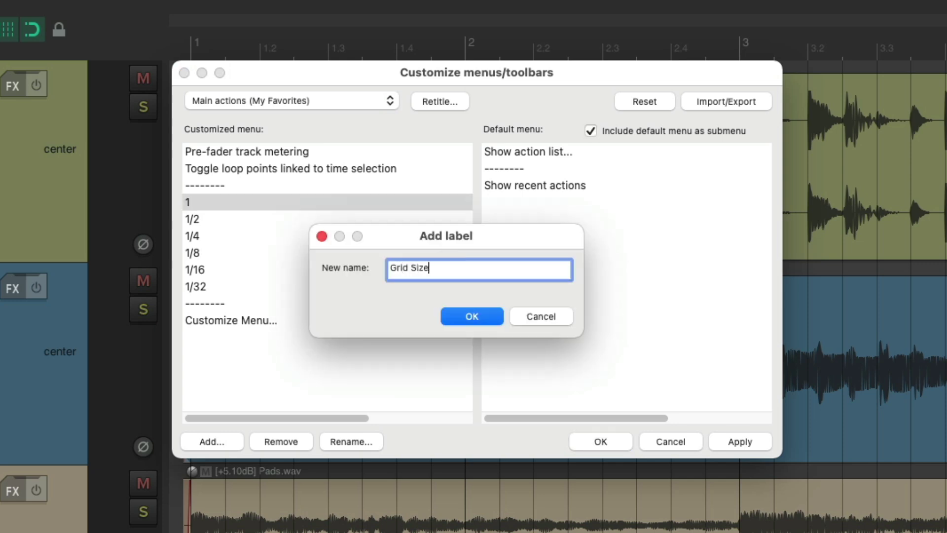
key("Return")
key("Return")
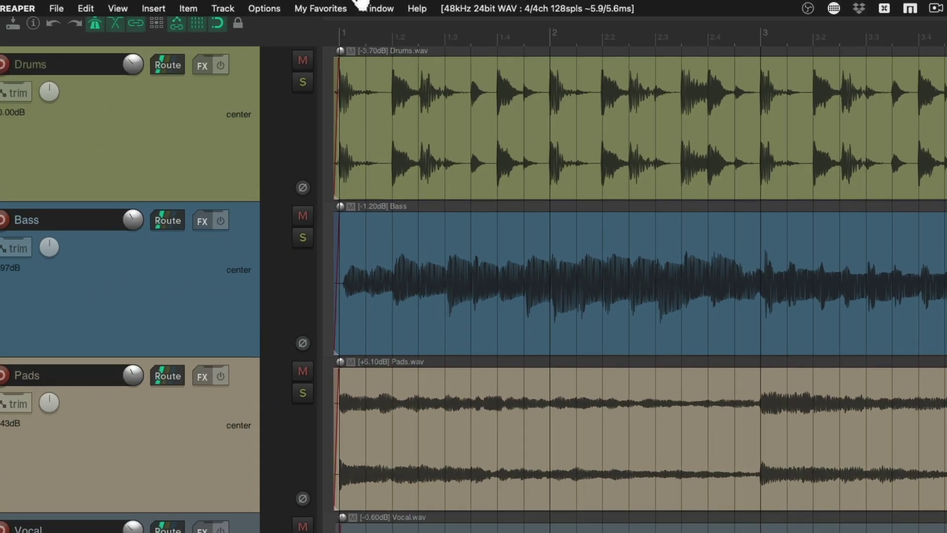
left_click(197, 5)
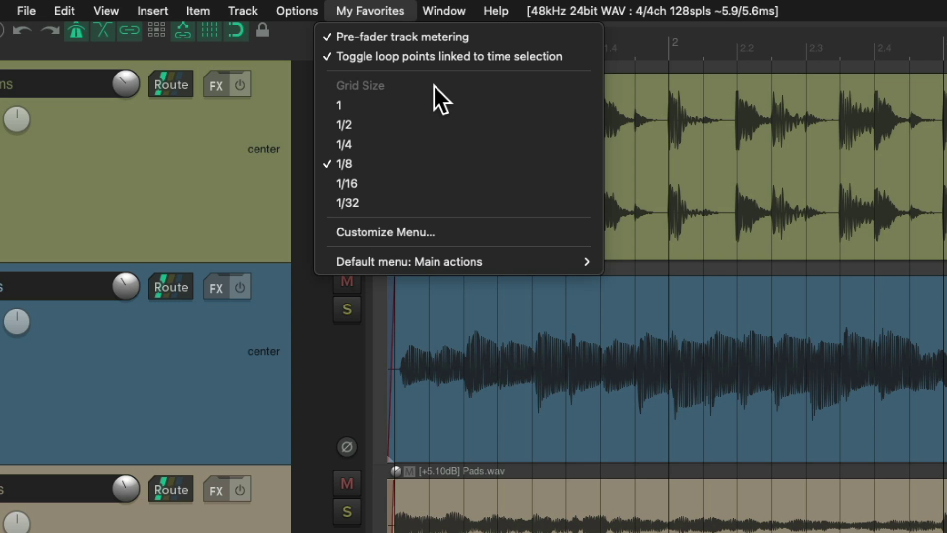
left_click(486, 231)
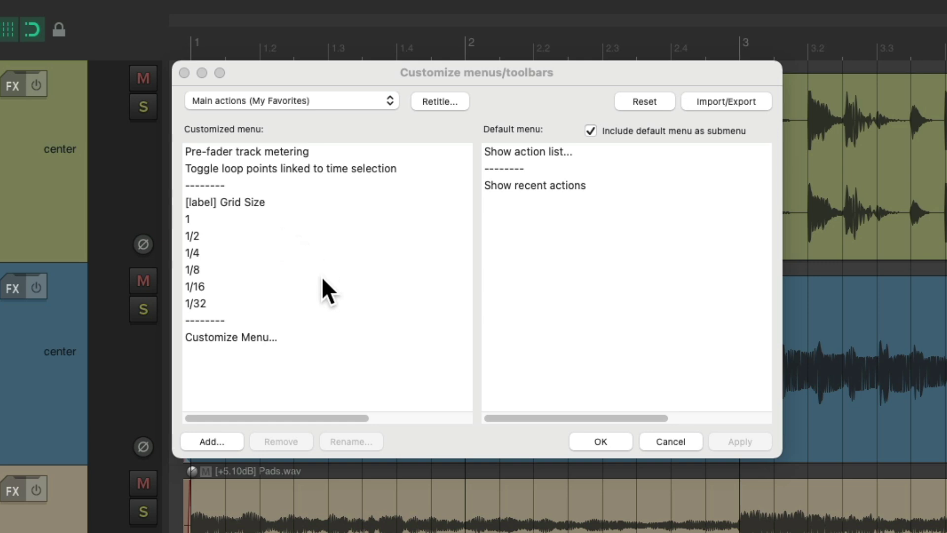
At the end of the list, filter actions for 'toggle touch' and pick Custom: Toggle Touch and Trim/Read
left_click(309, 340)
right_click(298, 340)
mouse_move(345, 355)
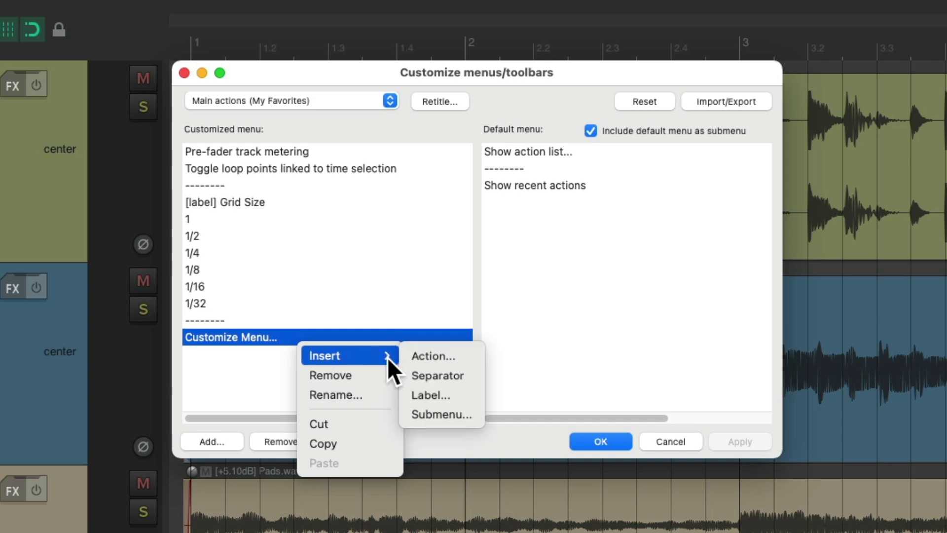
left_click(429, 356)
type("toggle touch")
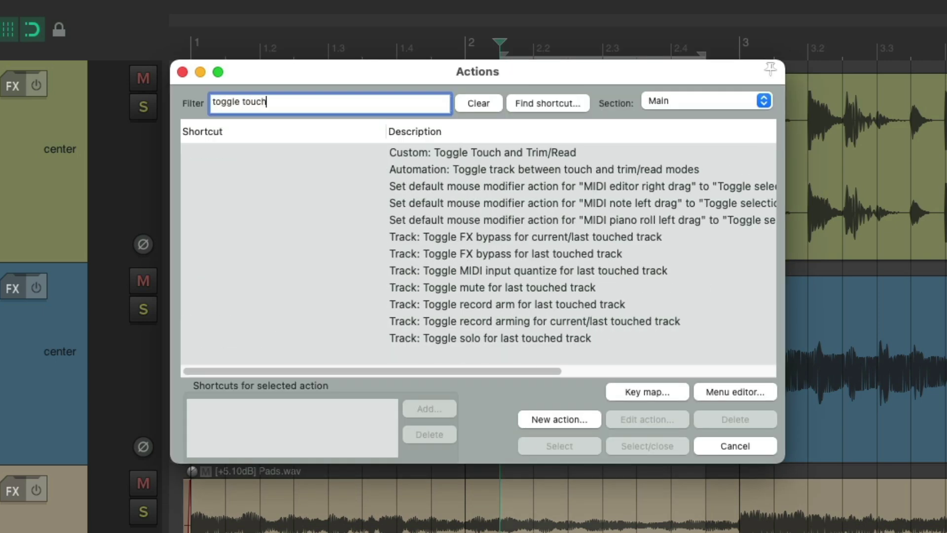
left_click(518, 150)
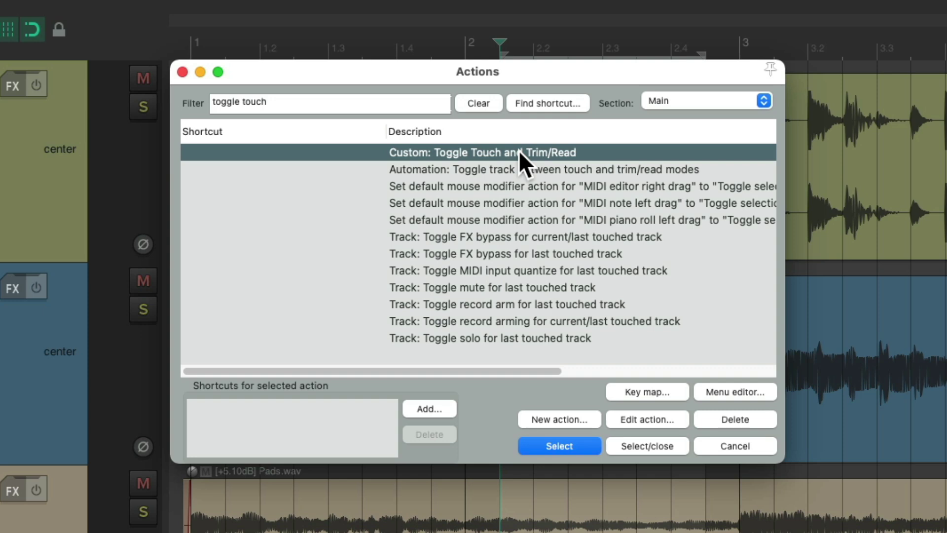
Review the custom action's steps: select all tracks, toggle touch/trim-read, unselect all tracks
left_click(640, 416)
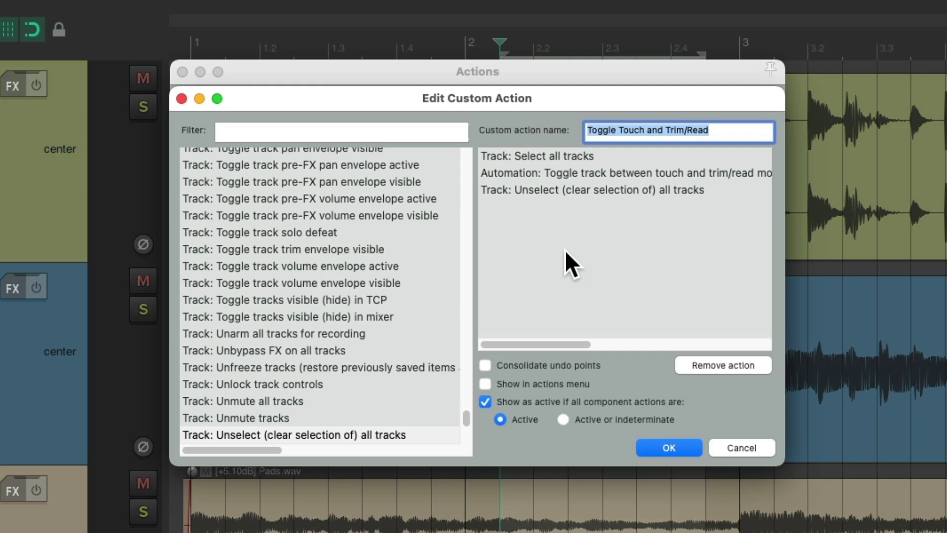
left_click(625, 154)
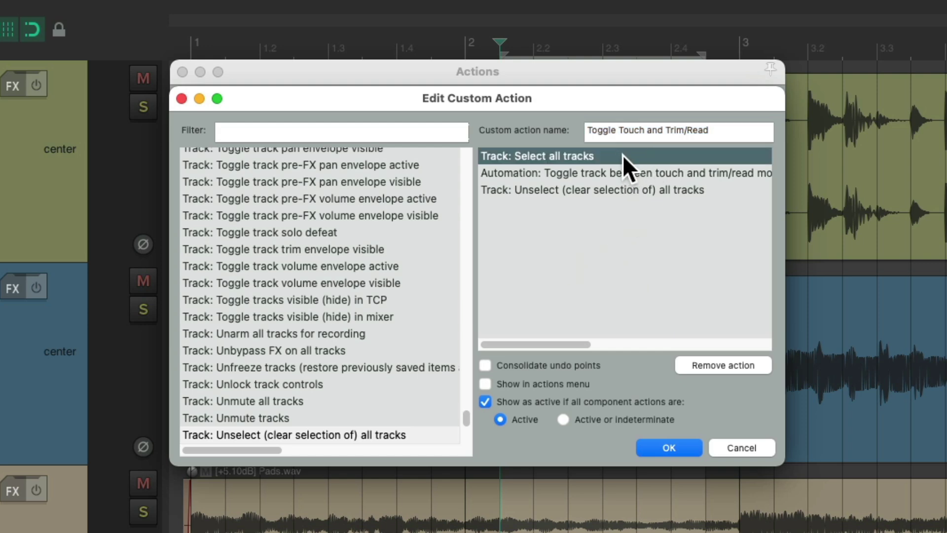
left_click(671, 171)
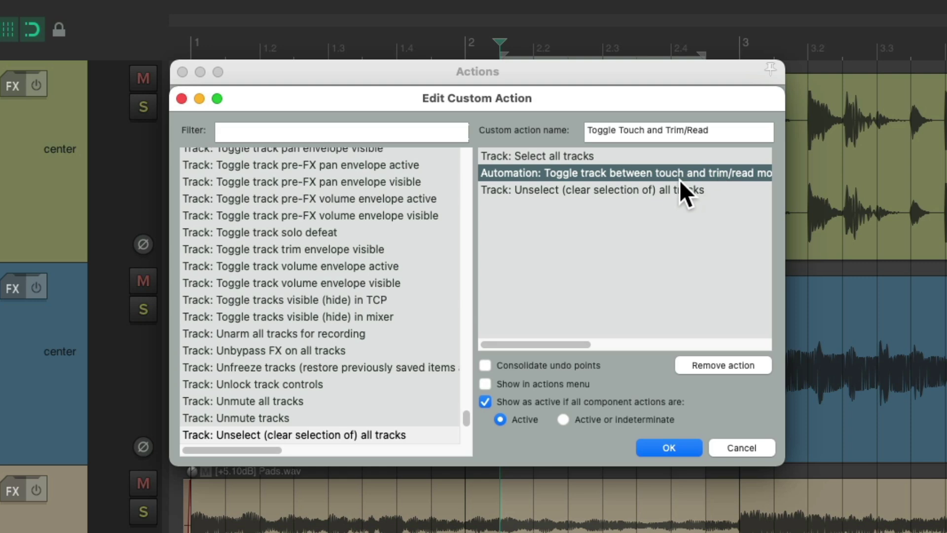
left_click(644, 190)
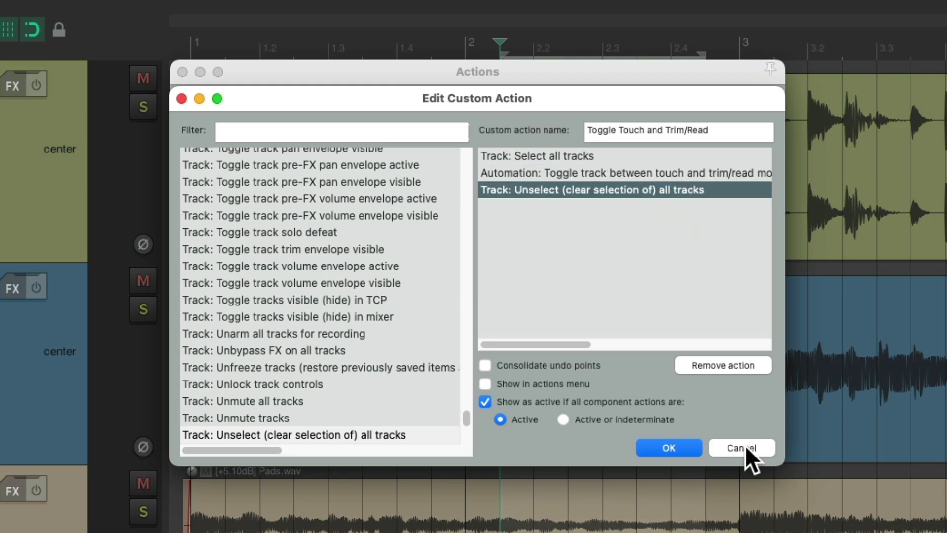
left_click(676, 449)
Add Toggle Touch and Trim/Read to the menu with a separator above it
left_click(545, 153)
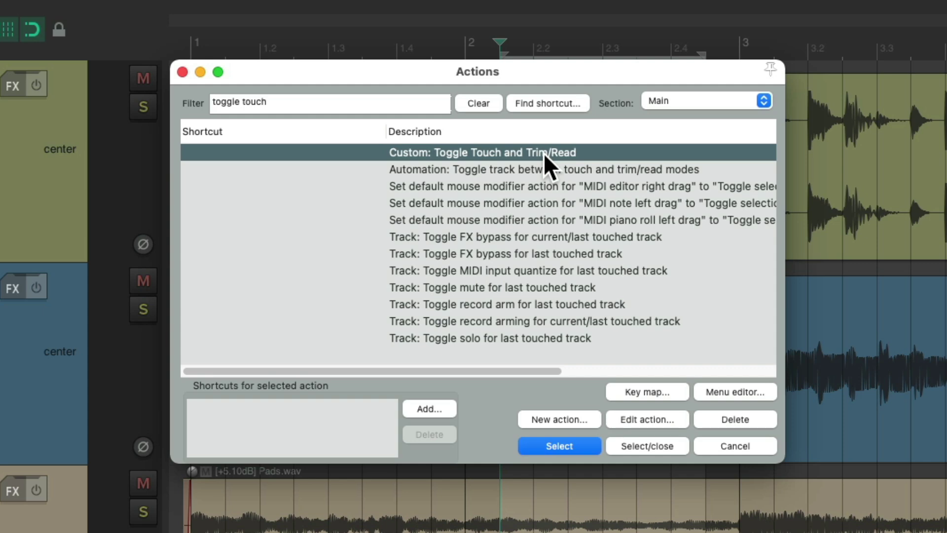
double_click(492, 153)
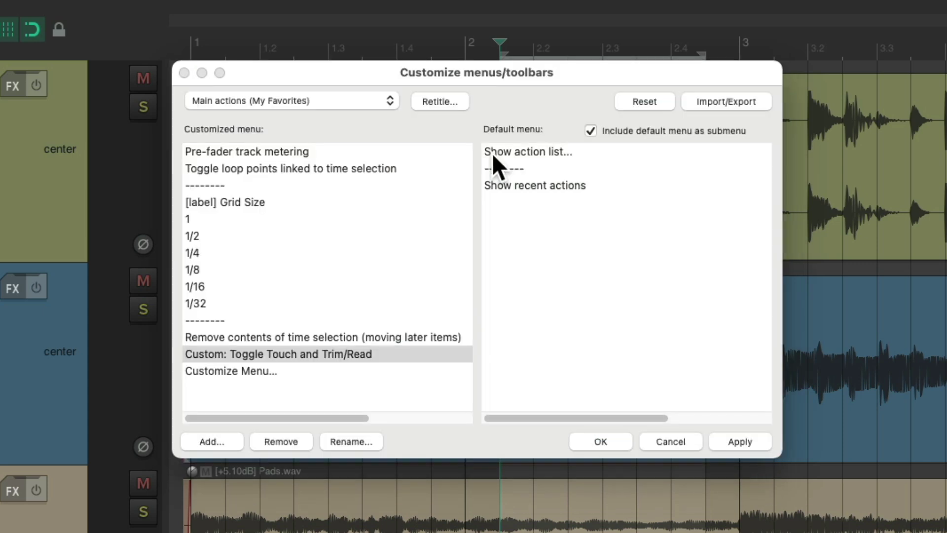
right_click(366, 353)
mouse_move(449, 364)
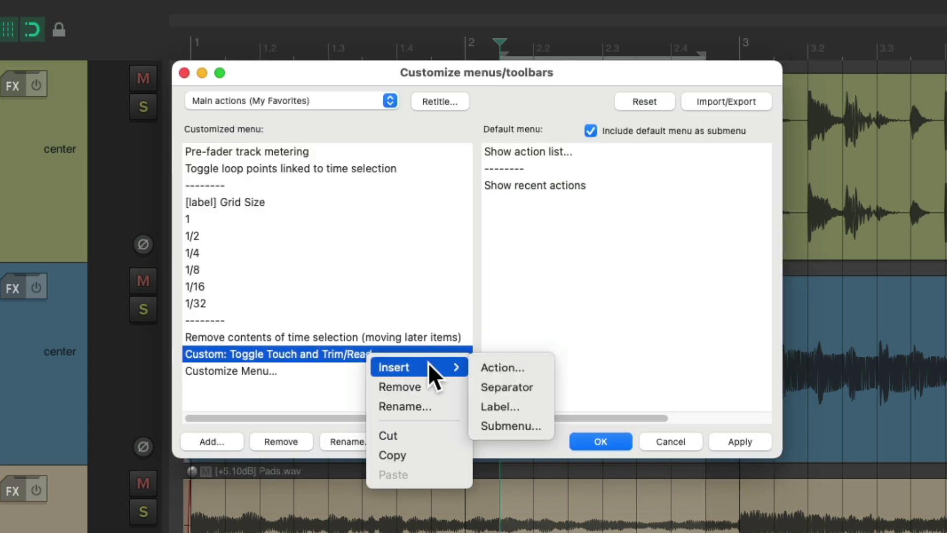
left_click(487, 382)
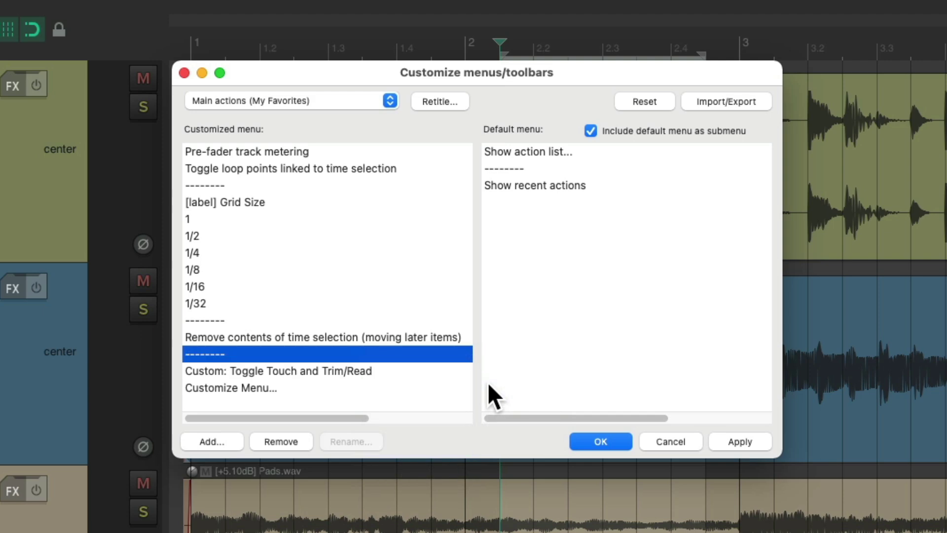
Rename the entry to drop the 'Custom: ' prefix
right_click(355, 372)
left_click(366, 425)
key("BackSpace")
key("BackSpace")
key("BackSpace")
key("BackSpace")
key("BackSpace")
key("BackSpace")
key("BackSpace")
key("BackSpace")
key("Return")
key("Return")
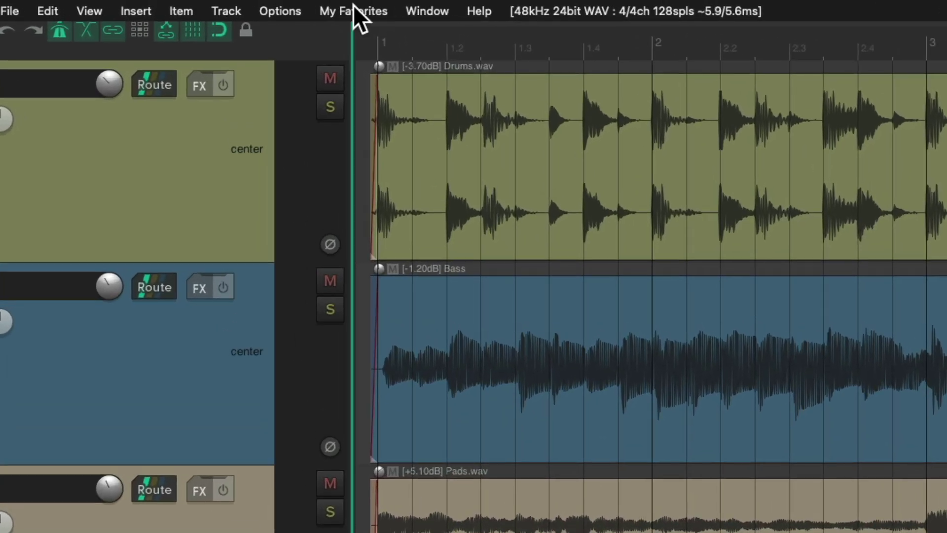
Switch tracks to touch mode from My Favorites, trial Drums and Bass volume moves, then undo
left_click(353, 5)
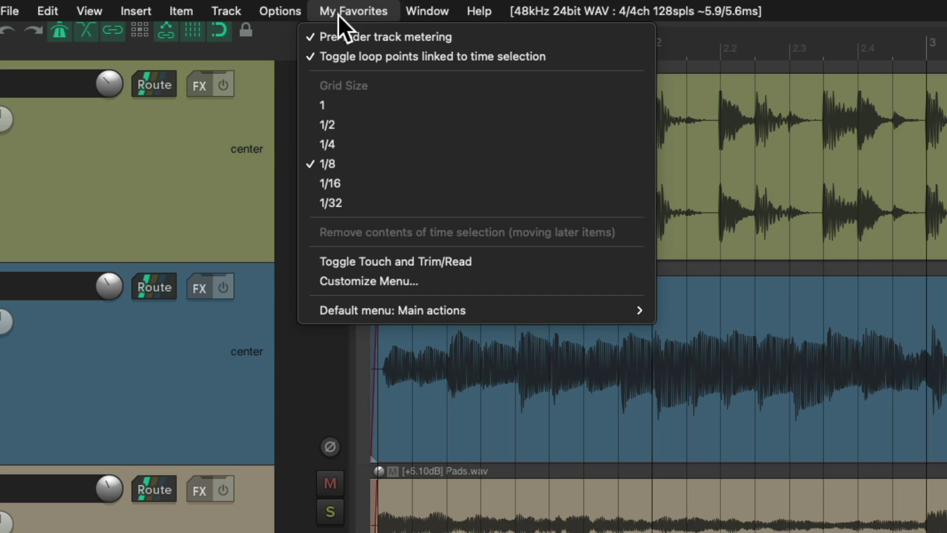
left_click(310, 259)
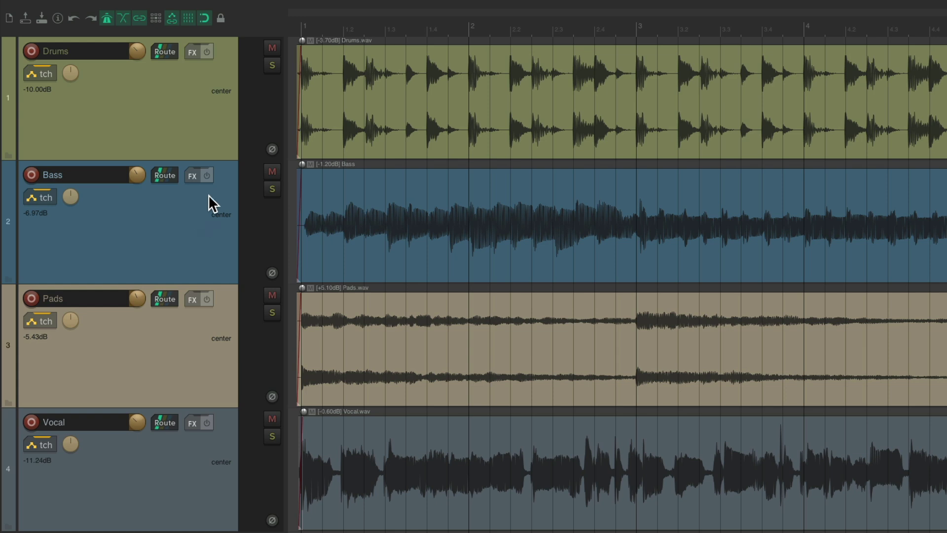
left_click(138, 53)
left_click_drag(138, 51, 140, 57)
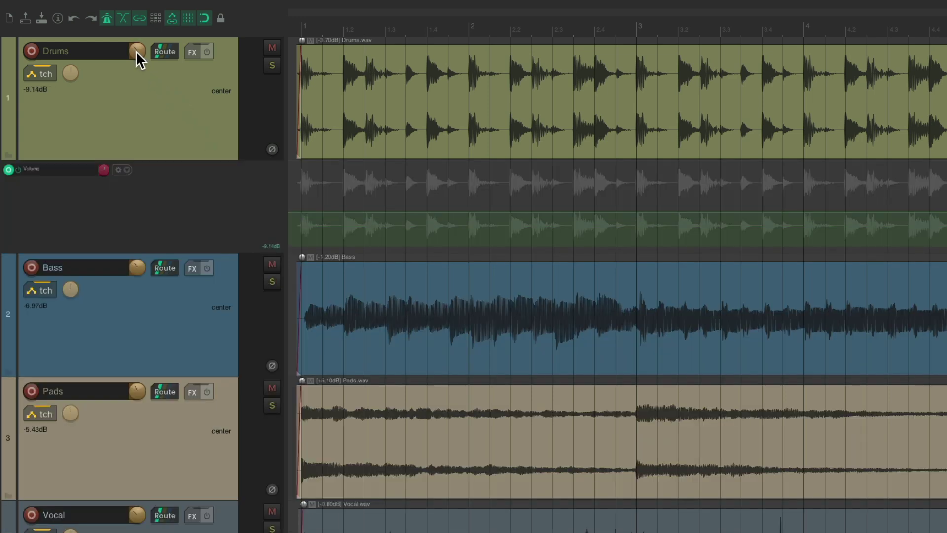
left_click(136, 270)
left_click_drag(136, 270, 140, 281)
key("ctrl+z")
key("ctrl+z")
key("ctrl+z")
key("ctrl+z")
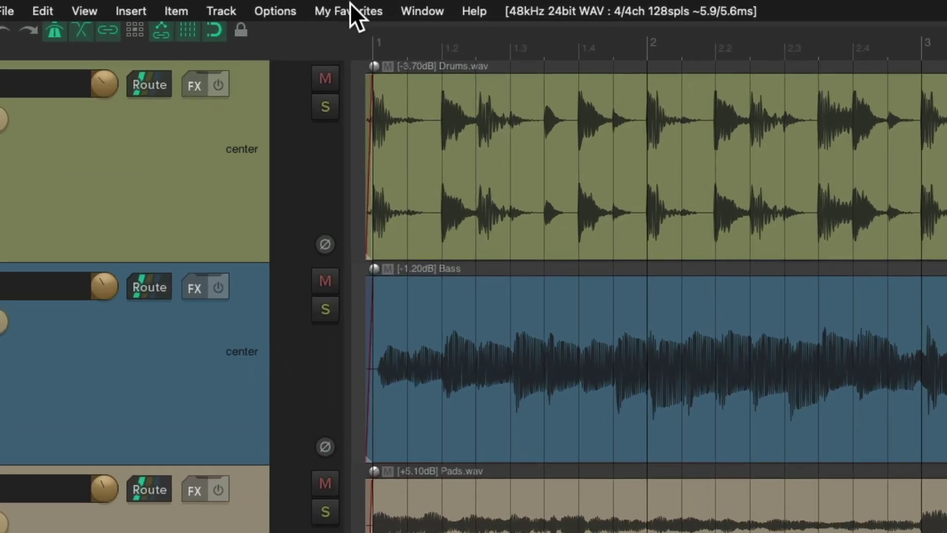
Switch all tracks to Trim/Read mode from My Favorites
left_click(290, 6)
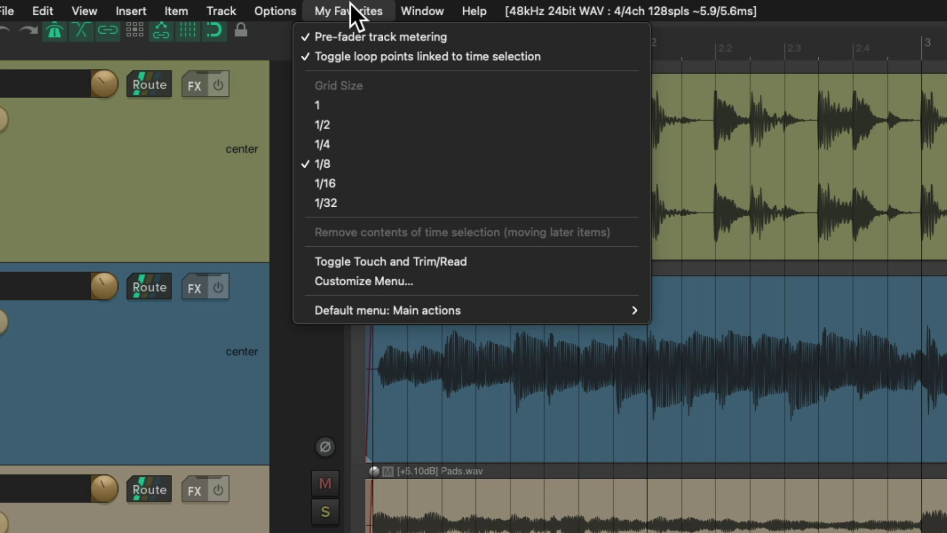
left_click(307, 262)
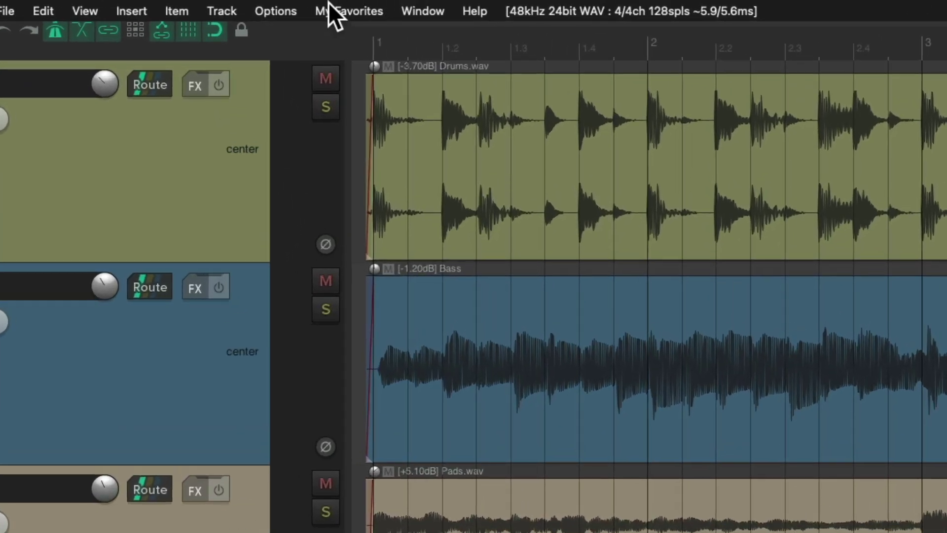
left_click(333, 12)
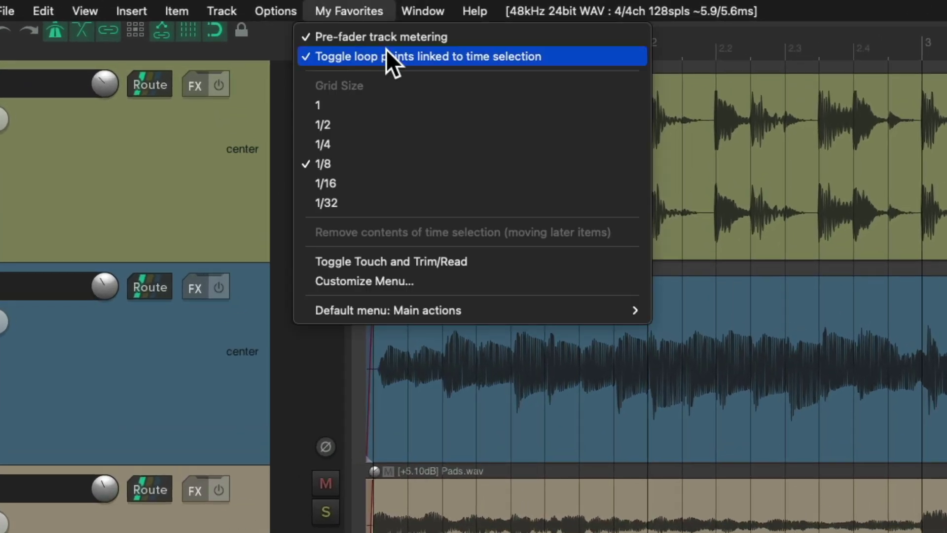
After Toggle Touch and Trim/Read, insert an action filtered by 'hide' and pick Custom: Hide and Mute Tracks
left_click(306, 285)
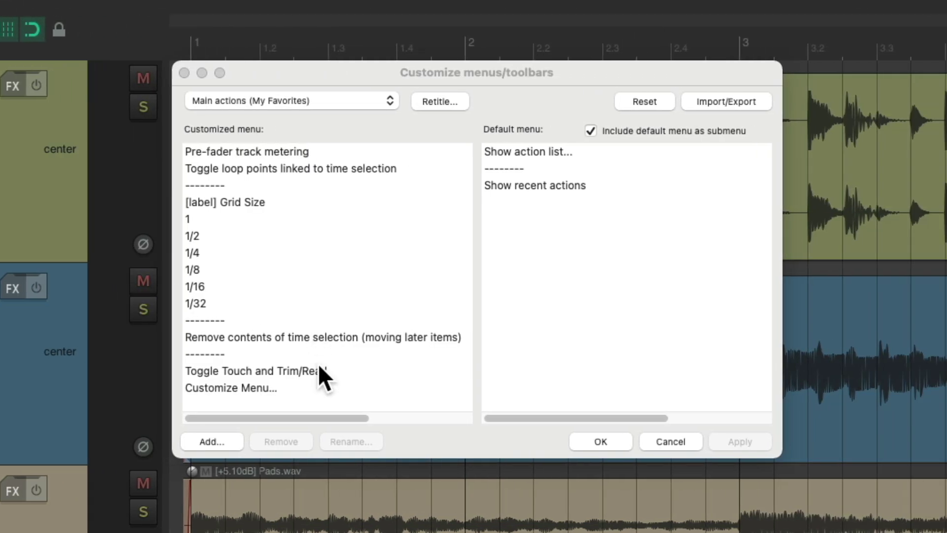
right_click(319, 366)
mouse_move(332, 378)
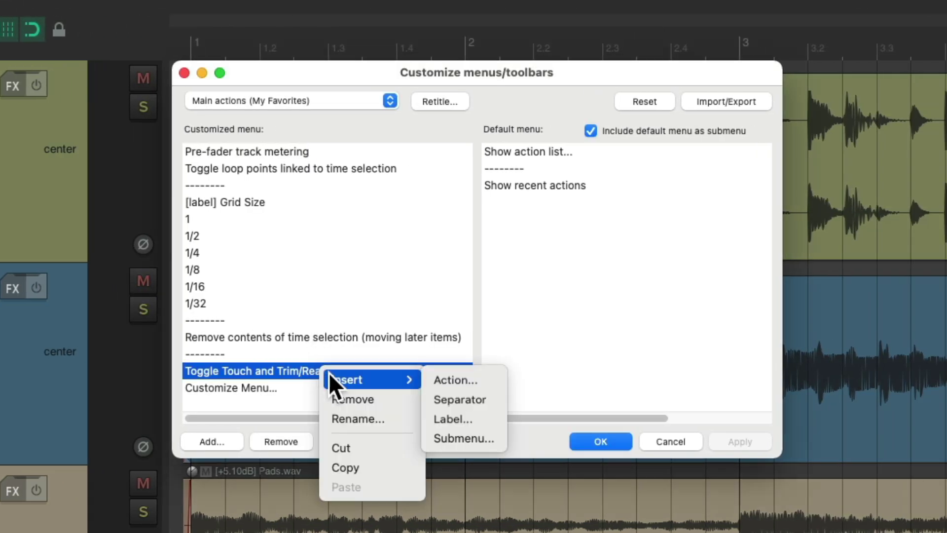
left_click(428, 380)
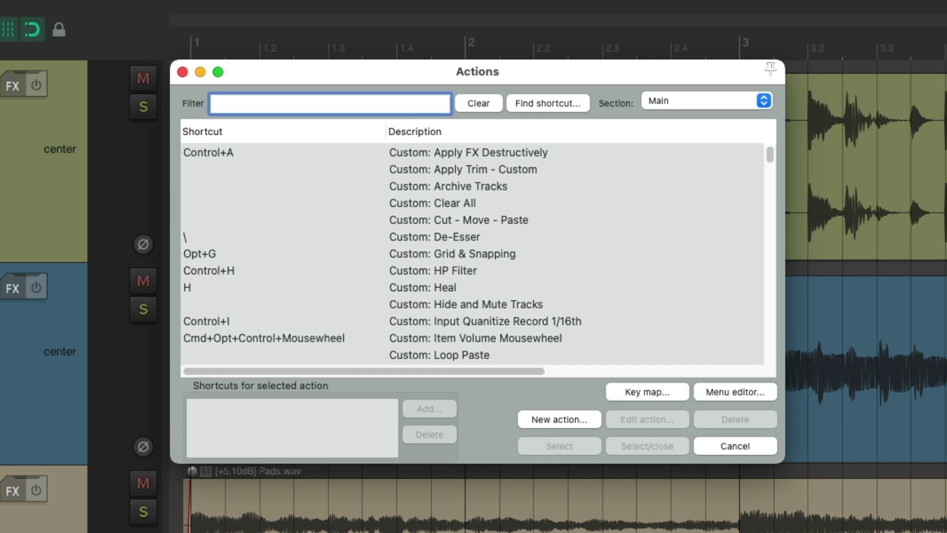
type("hide")
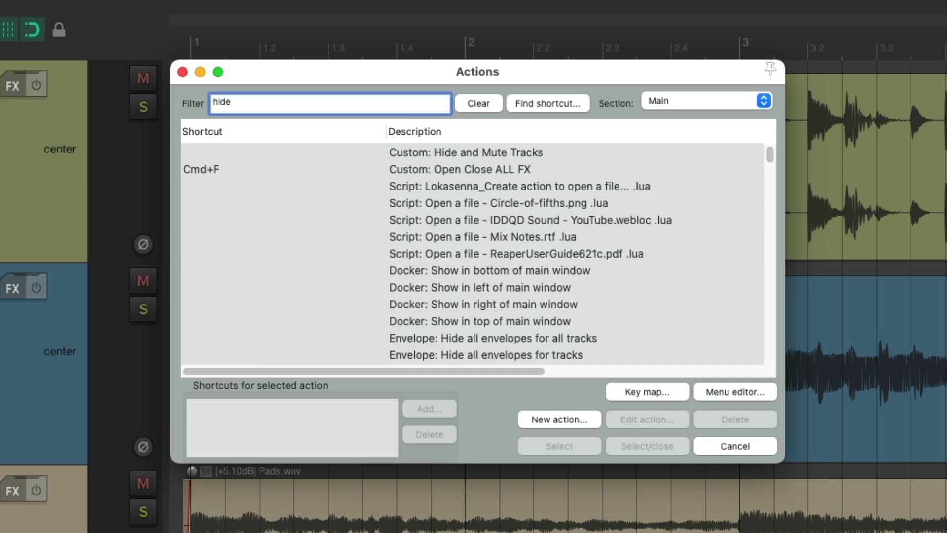
left_click(565, 145)
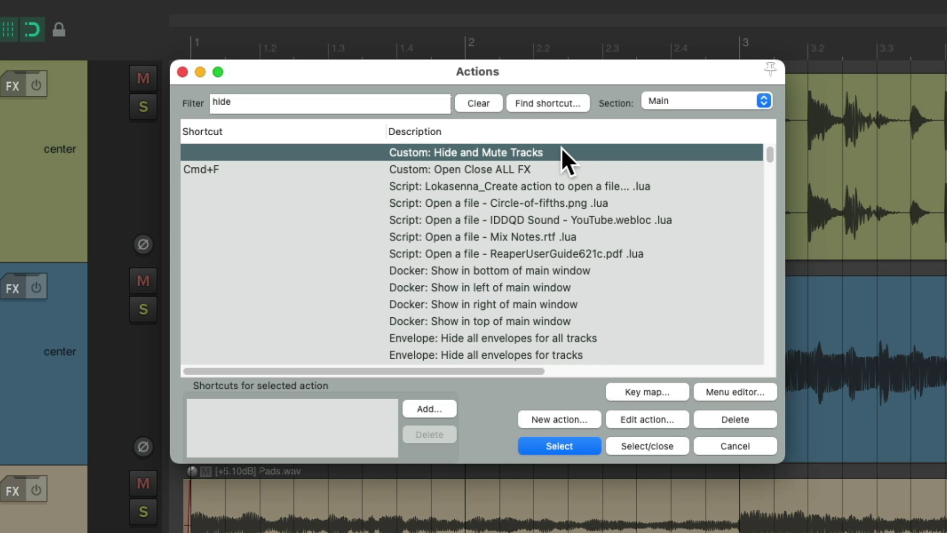
Check the action's steps: mute tracks, then hide tracks in TCP and mixer
left_click(660, 420)
left_click(617, 155)
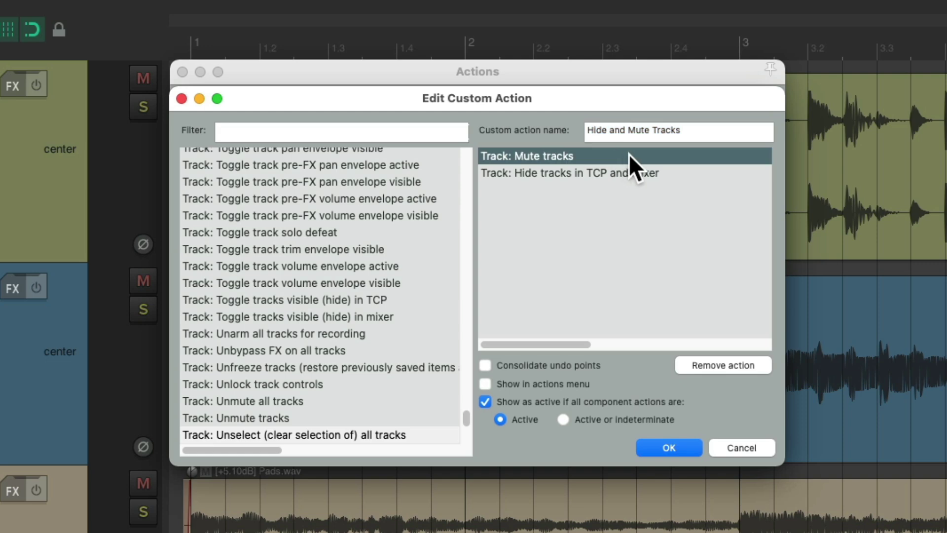
left_click(679, 171)
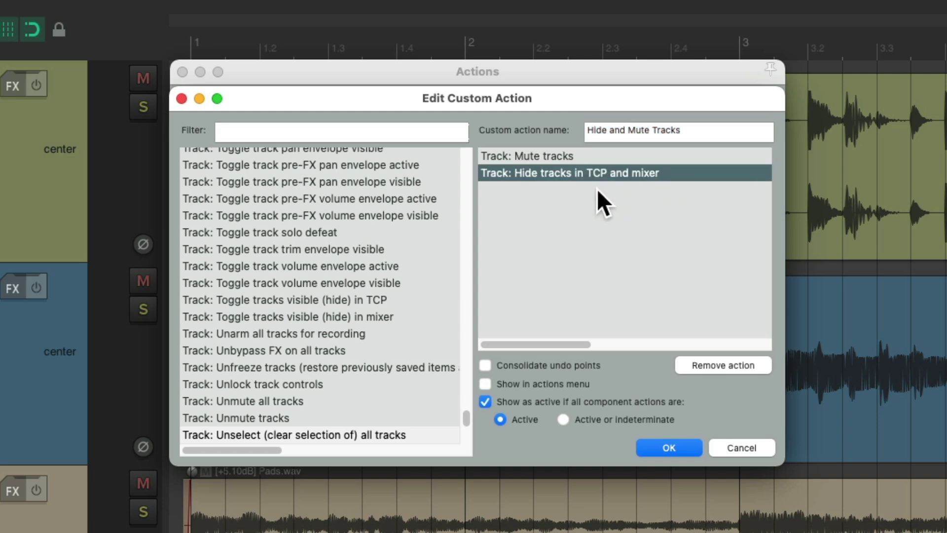
left_click(686, 447)
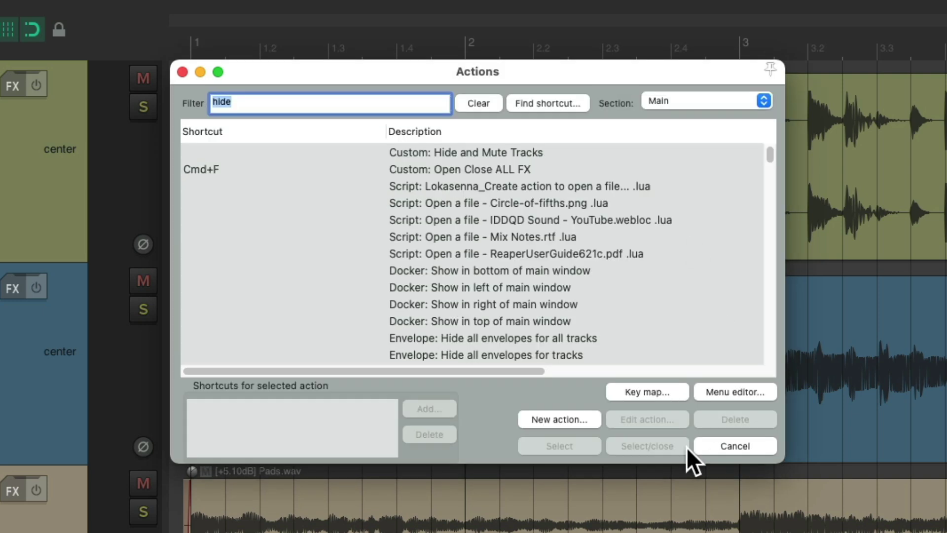
Add Hide and Mute Tracks to the menu below Toggle Touch and Trim/Read
left_click(545, 153)
double_click(471, 151)
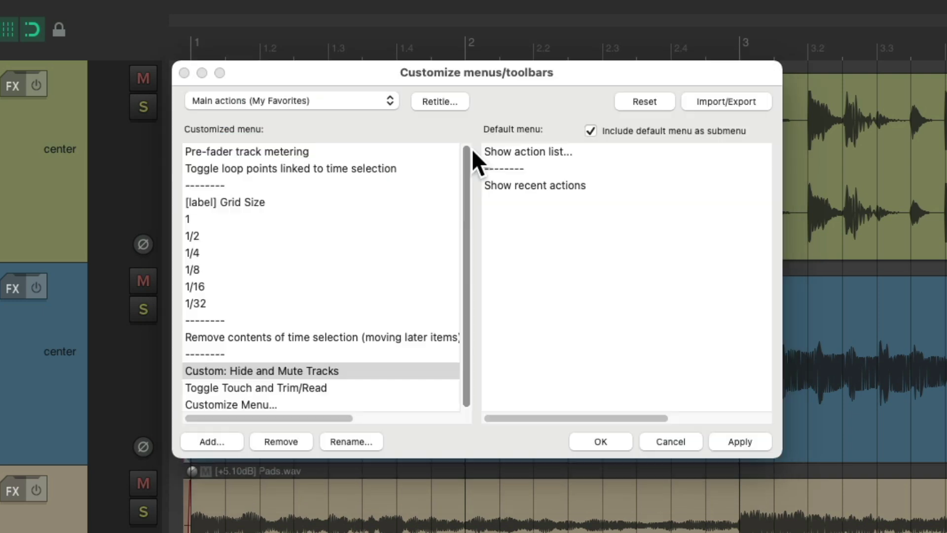
left_click_drag(343, 370, 341, 389)
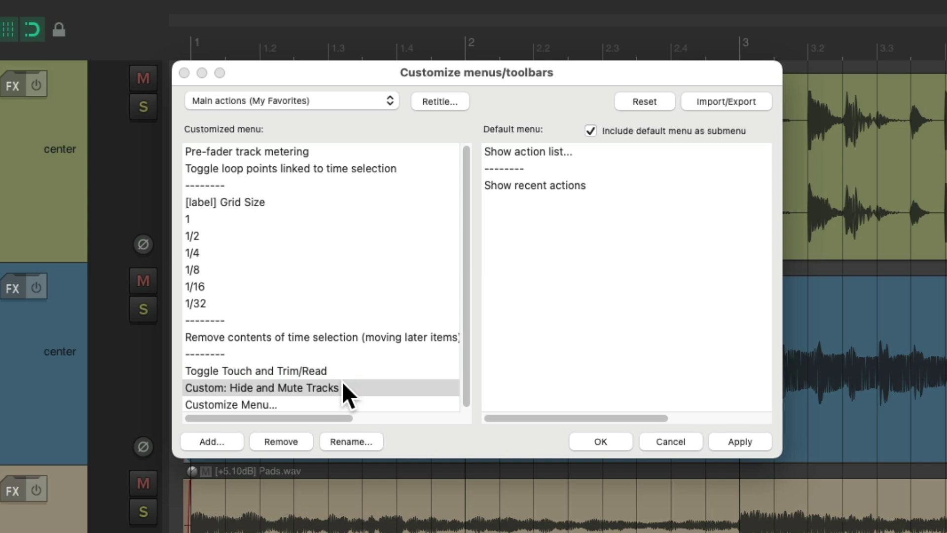
Insert a separator and place it after Hide and Mute Tracks
right_click(345, 385)
mouse_move(353, 395)
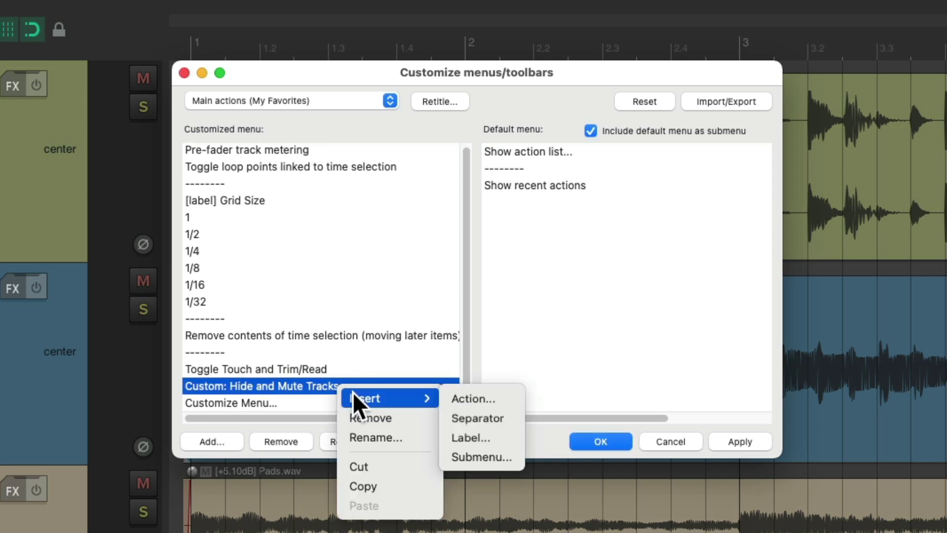
left_click(471, 415)
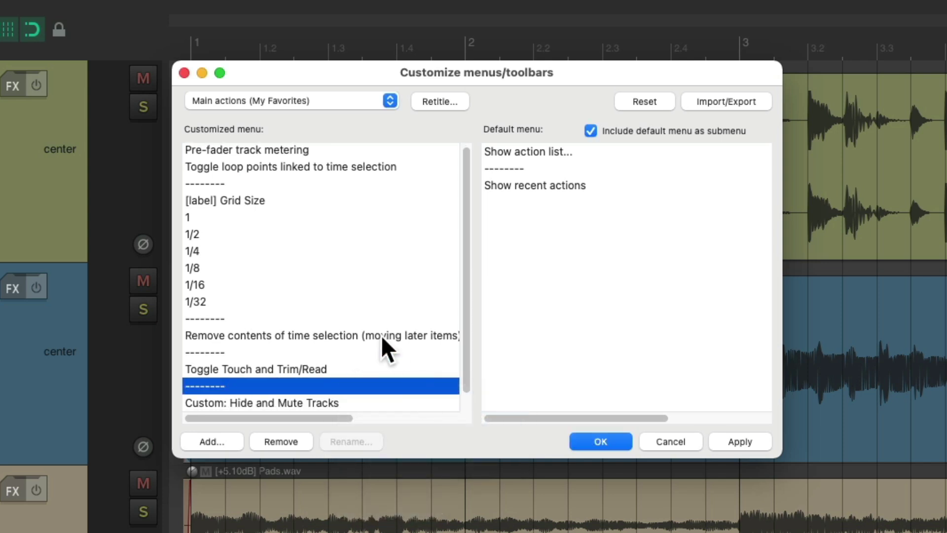
scroll(381, 335, "down", 1)
left_click_drag(327, 363, 342, 384)
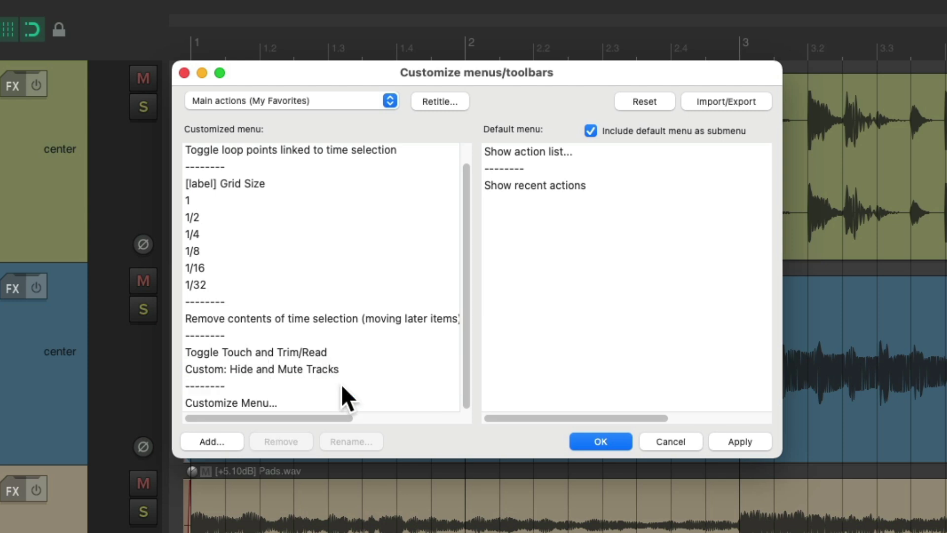
Rename the entry to remove the 'Custom: ' prefix
right_click(378, 370)
left_click(341, 422)
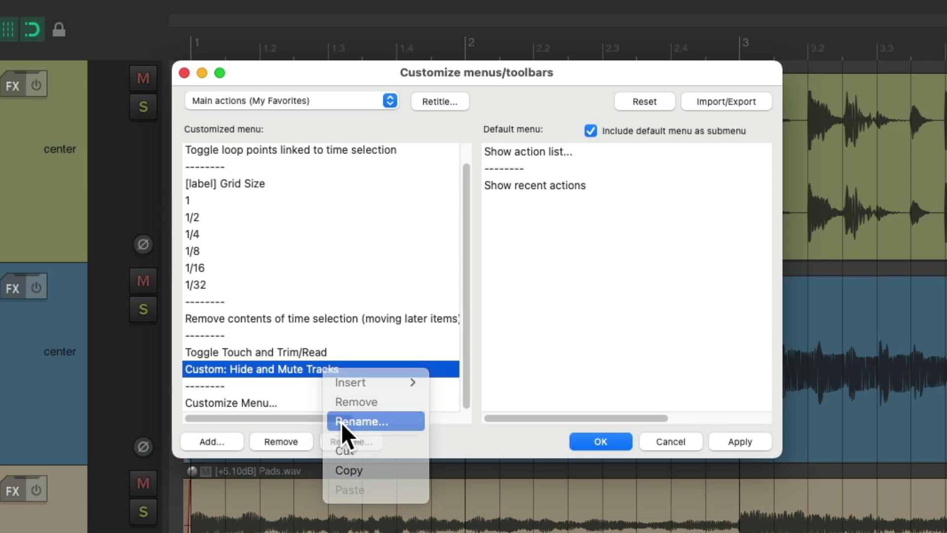
left_click(427, 267)
key("BackSpace")
key("BackSpace")
key("BackSpace")
key("BackSpace")
key("BackSpace")
key("BackSpace")
key("BackSpace")
key("BackSpace")
key("Return")
key("Return")
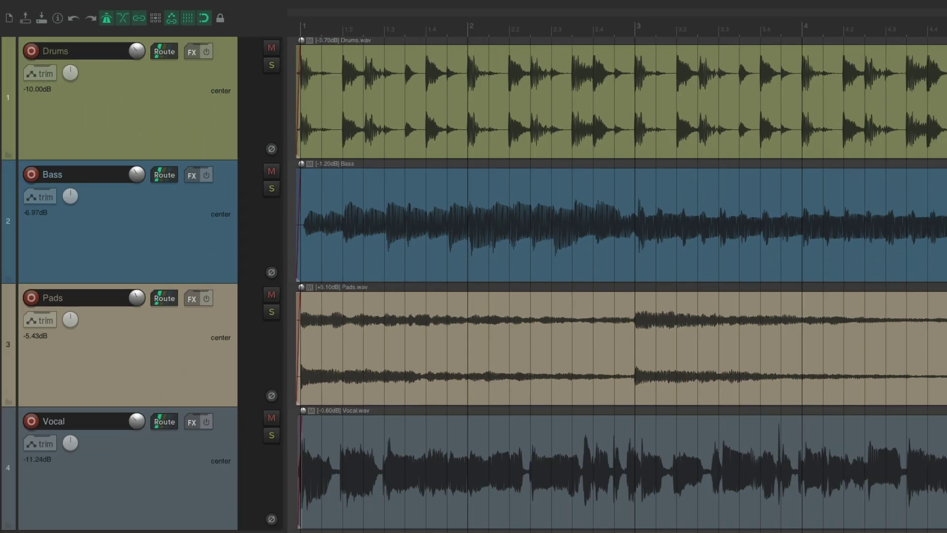
Select Drums and Bass and run Hide and Mute Tracks from My Favorites
left_click(210, 111)
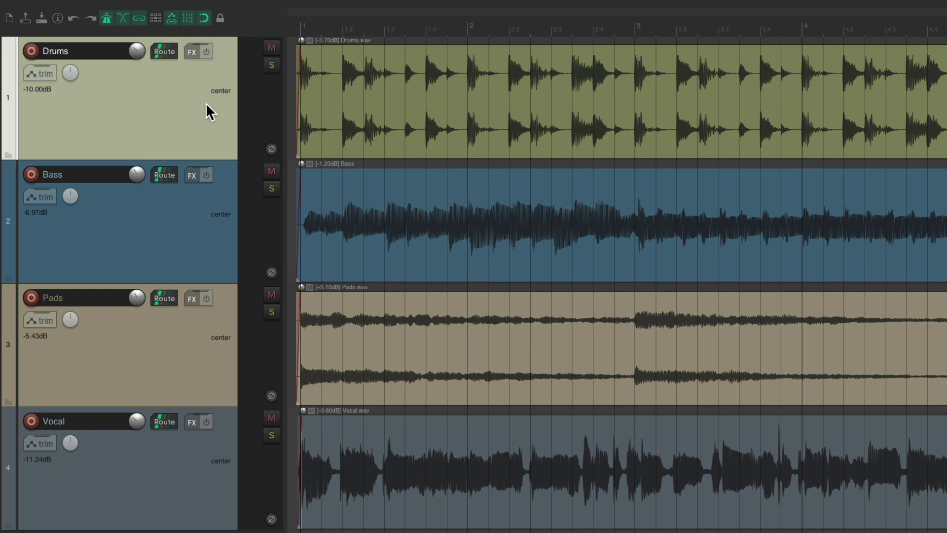
left_click(206, 446, "shift")
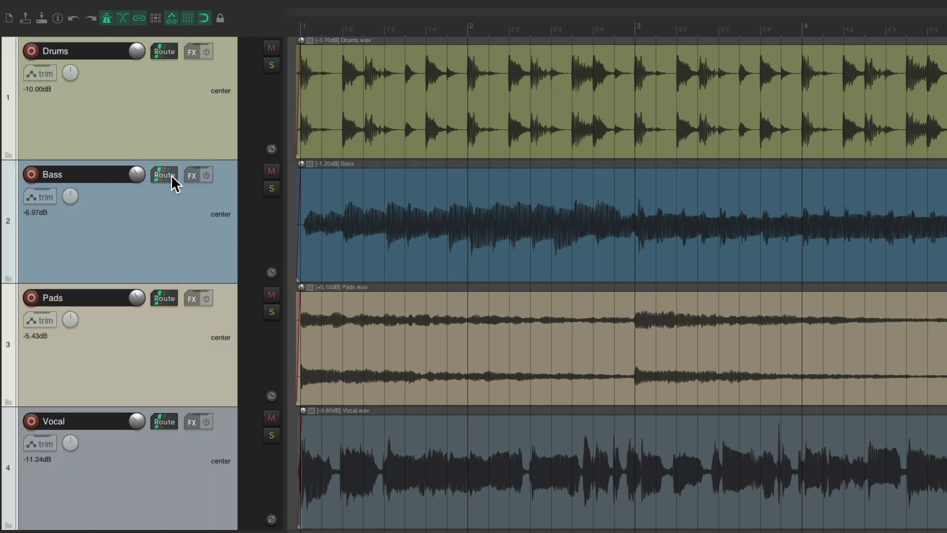
left_click(162, 232)
left_click(178, 148, "ctrl")
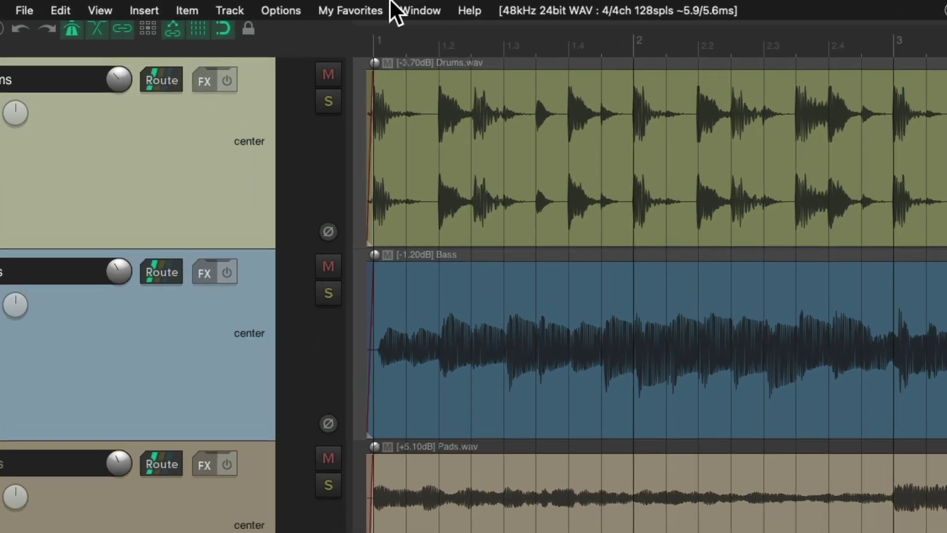
left_click(367, 9)
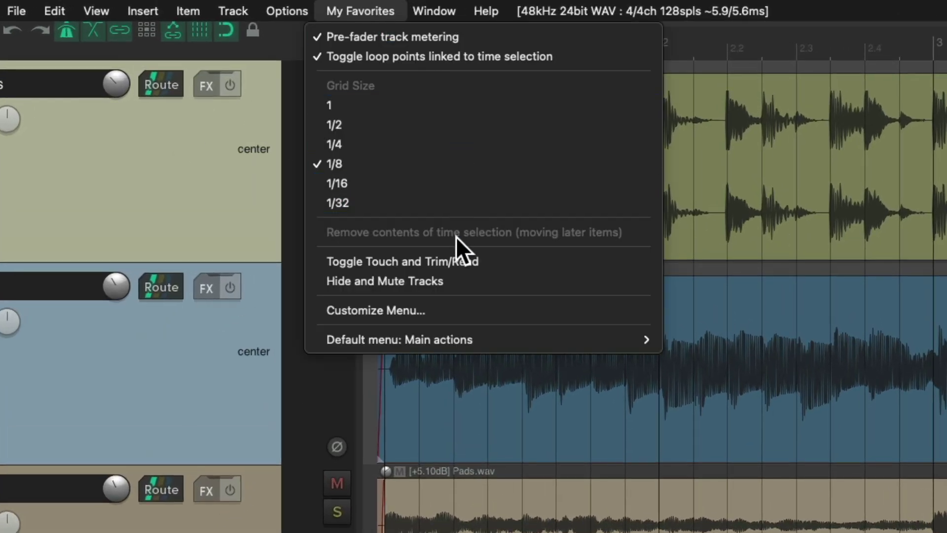
left_click(461, 276)
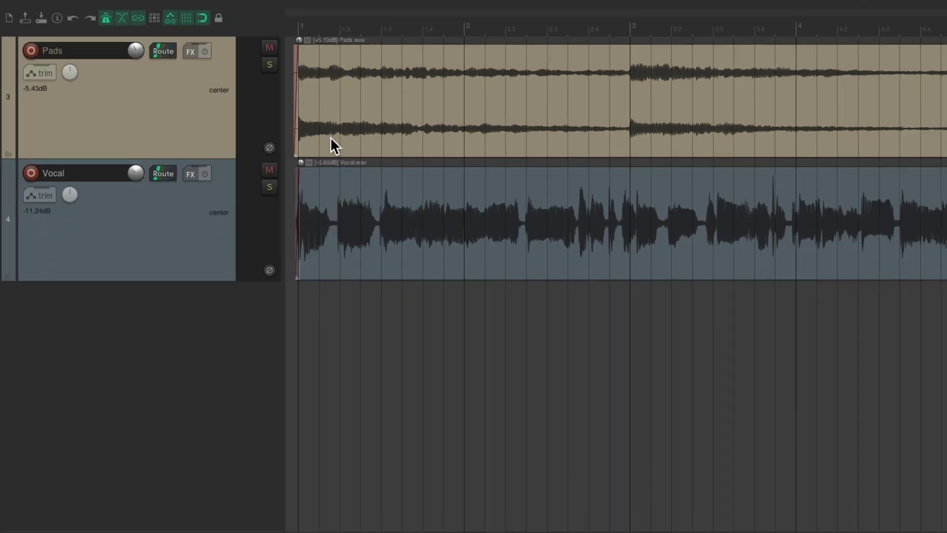
Restore and unmute Drums and Bass in the Track Manager
key("super+shift+m")
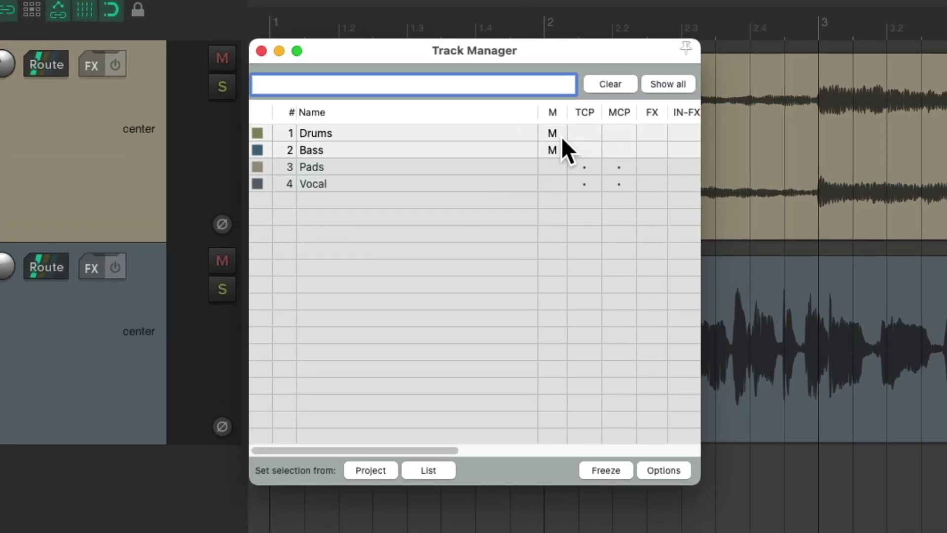
left_click_drag(561, 132, 624, 152)
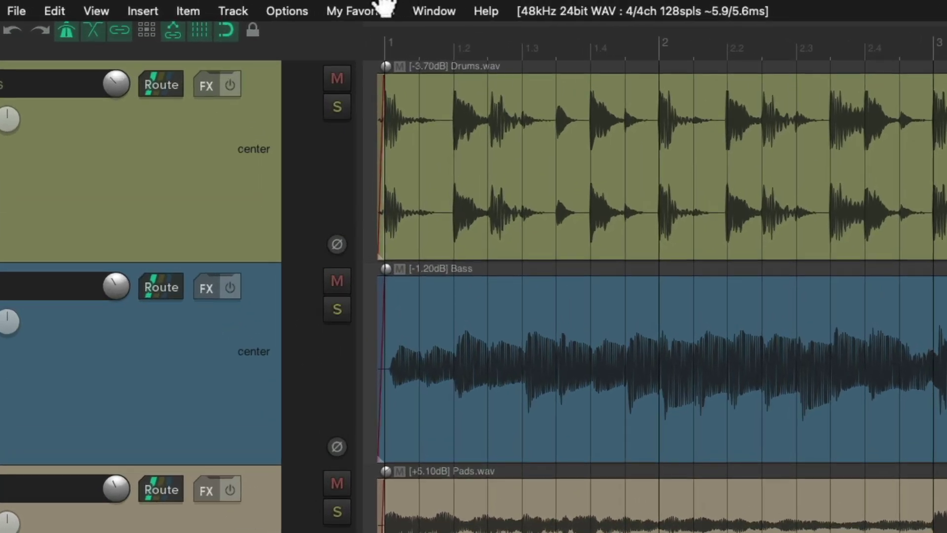
left_click(383, 7)
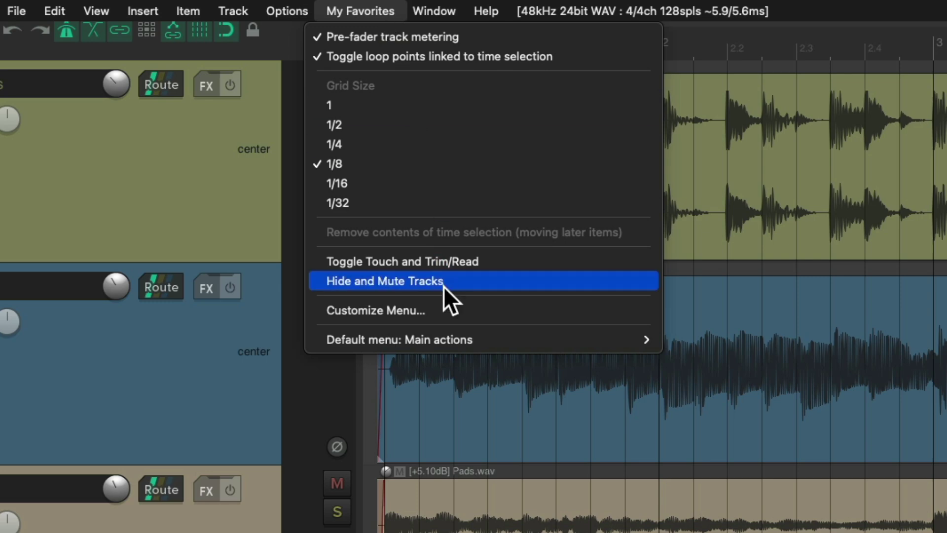
Reopen Customize Menu for My Favorites and bring up Import/Export's 'Export current menu/toolbar to ReaperMenu file'
left_click(439, 310)
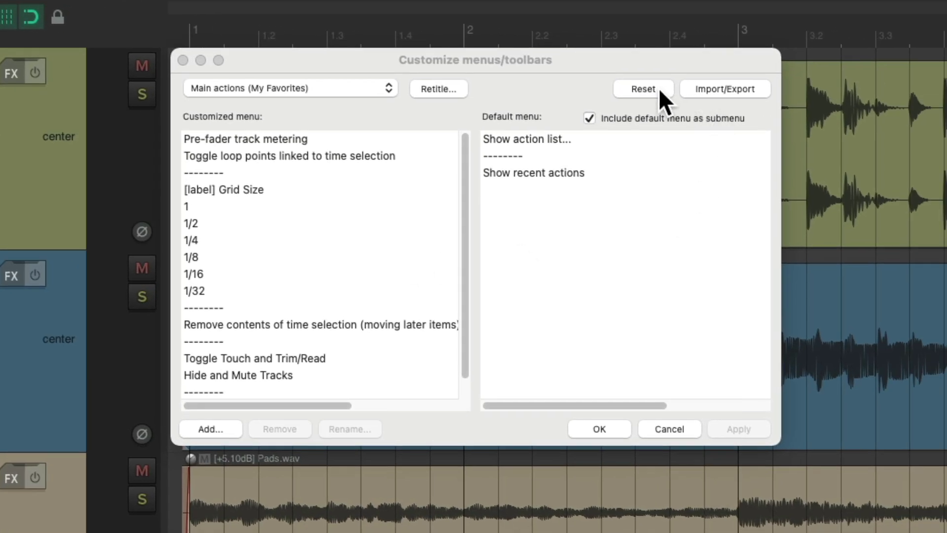
left_click(855, 100)
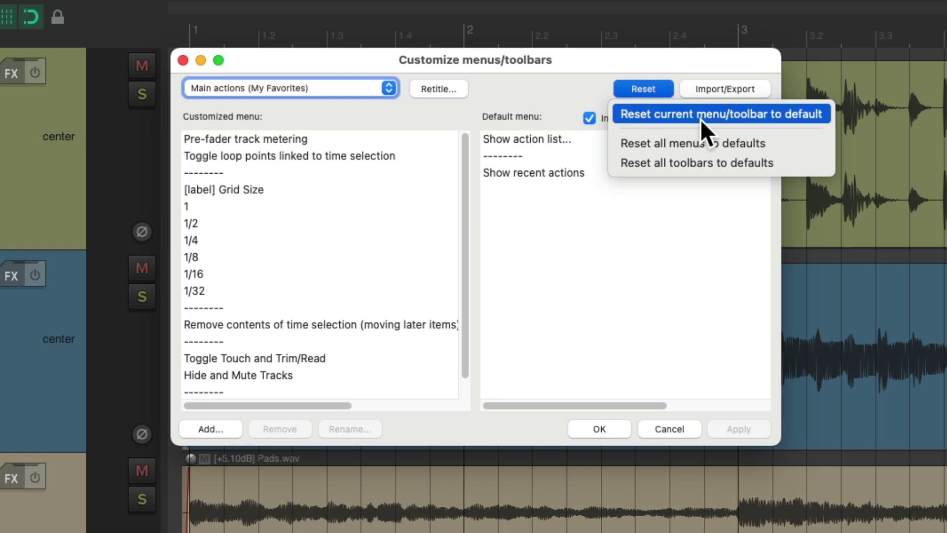
left_click(570, 87)
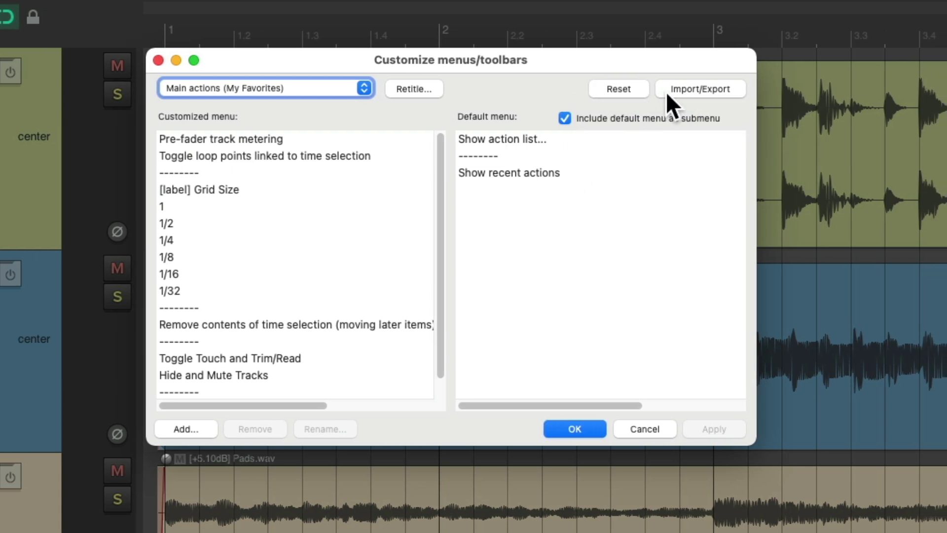
left_click(666, 92)
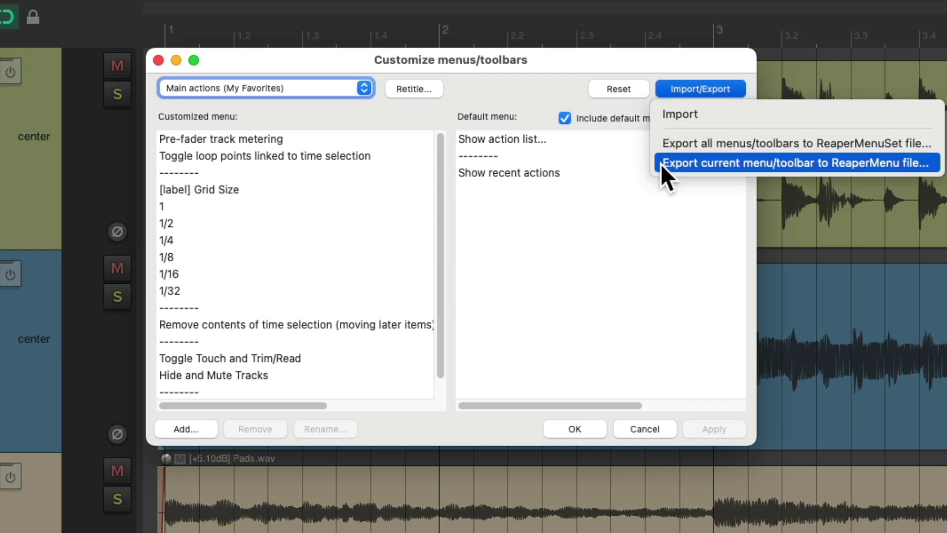